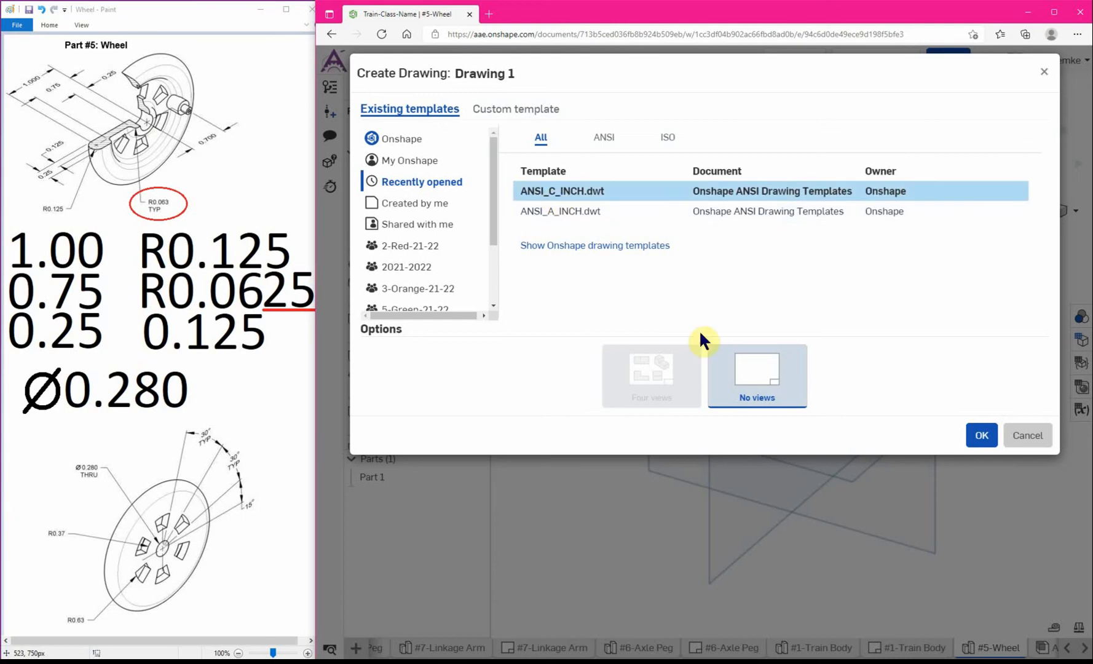
# - Create a drawing from the ANSI_C_INCH.dwt template with no views and place a 2:1 front view of #5-Wheel Part 1
pyautogui.click(990, 446)
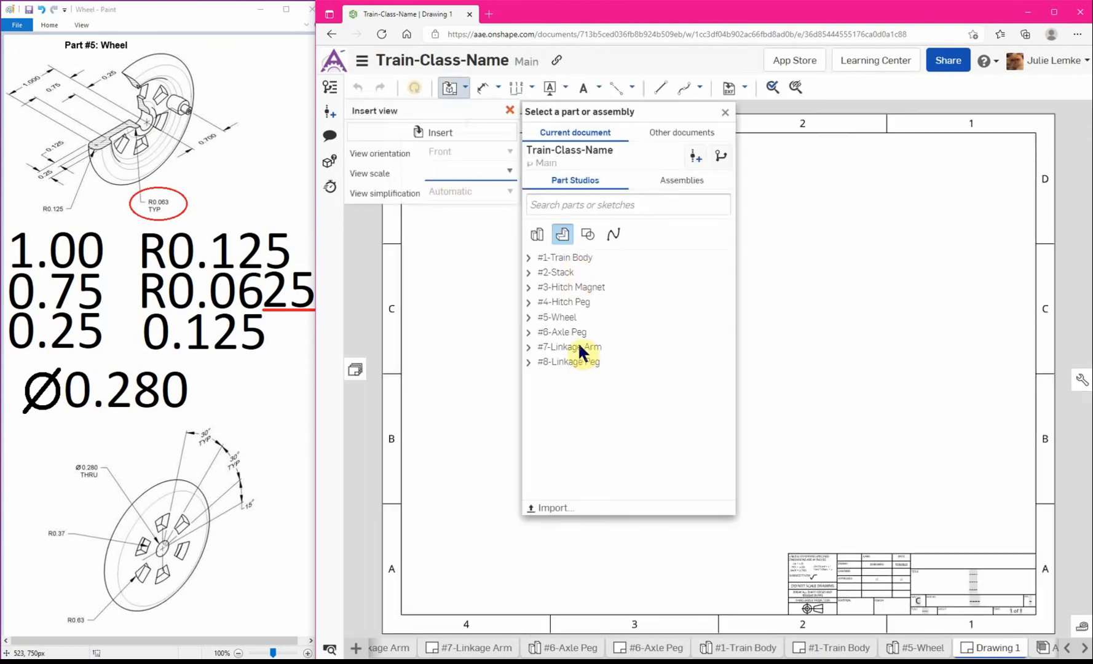
pyautogui.click(529, 318)
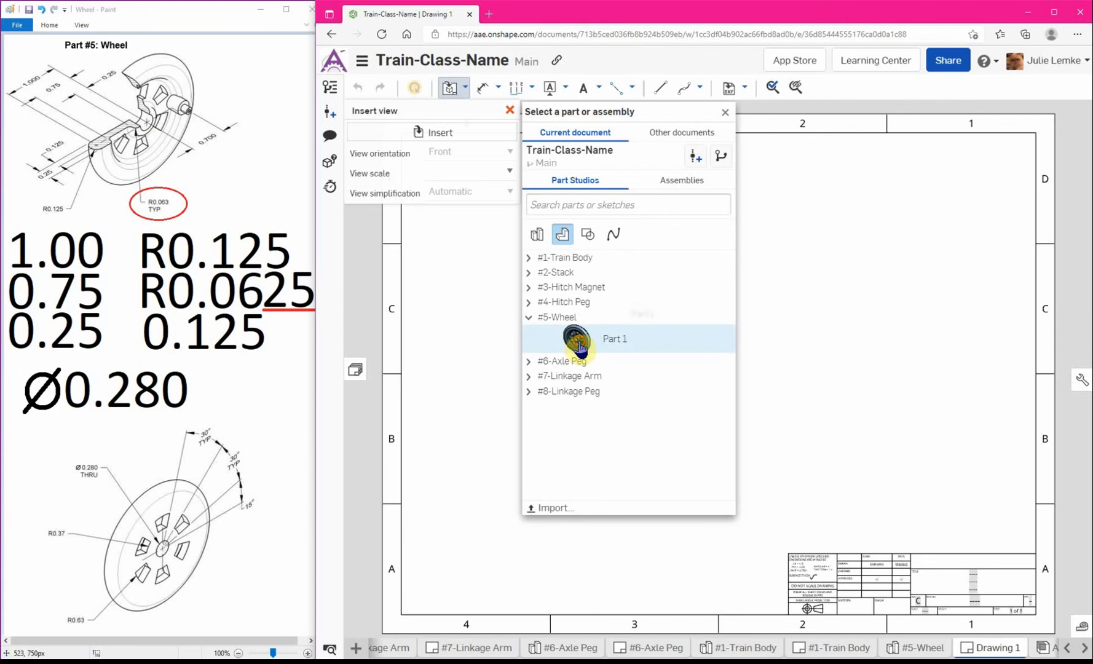
pyautogui.click(615, 344)
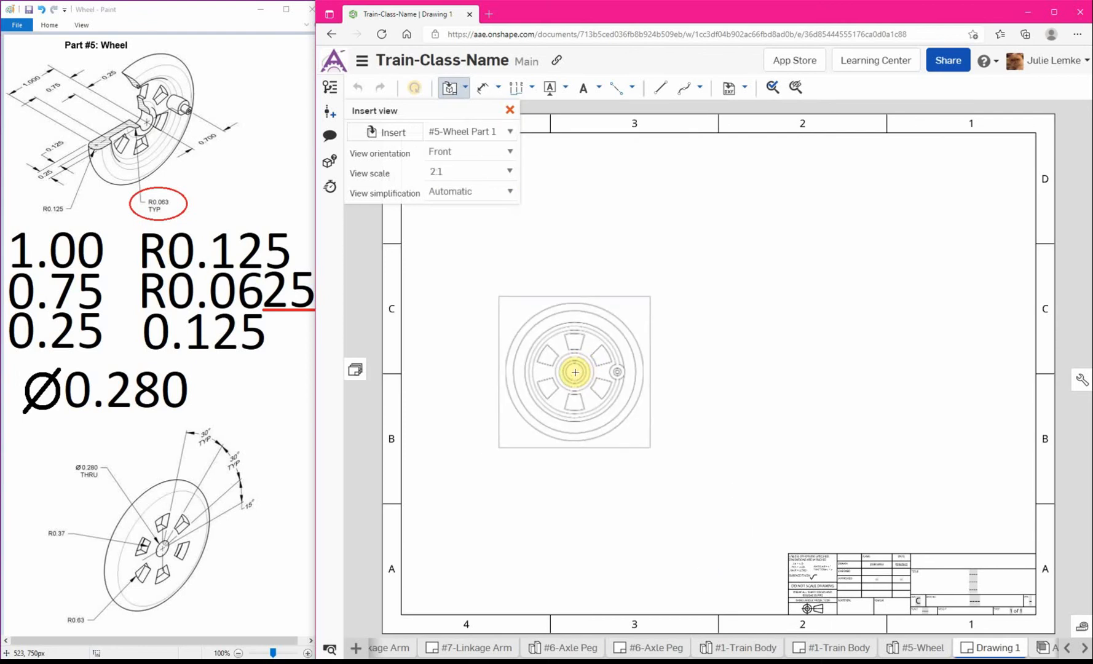
pyautogui.click(575, 372)
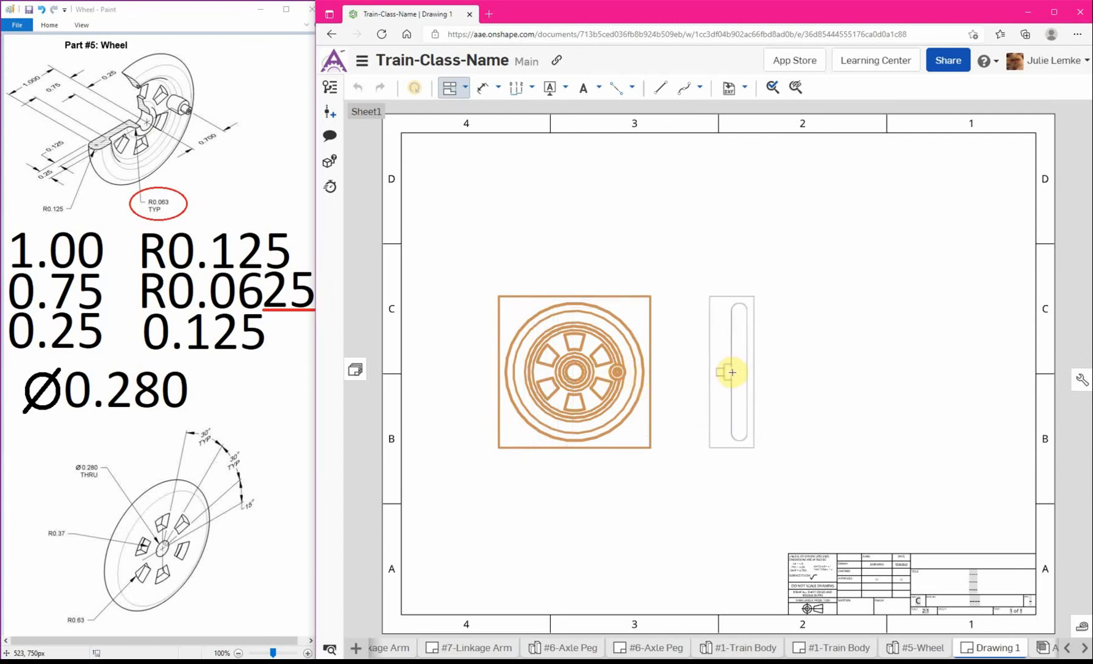
# - Project a side view beside the wheel's front view and an isometric view above the side view
pyautogui.click(732, 372)
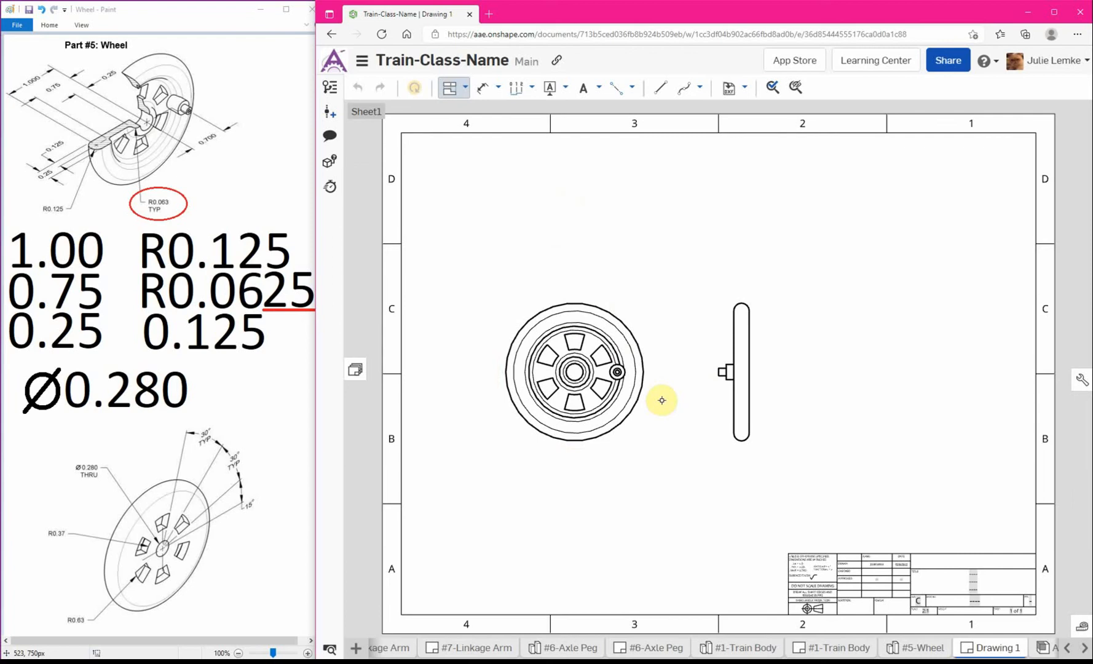
pyautogui.click(615, 372)
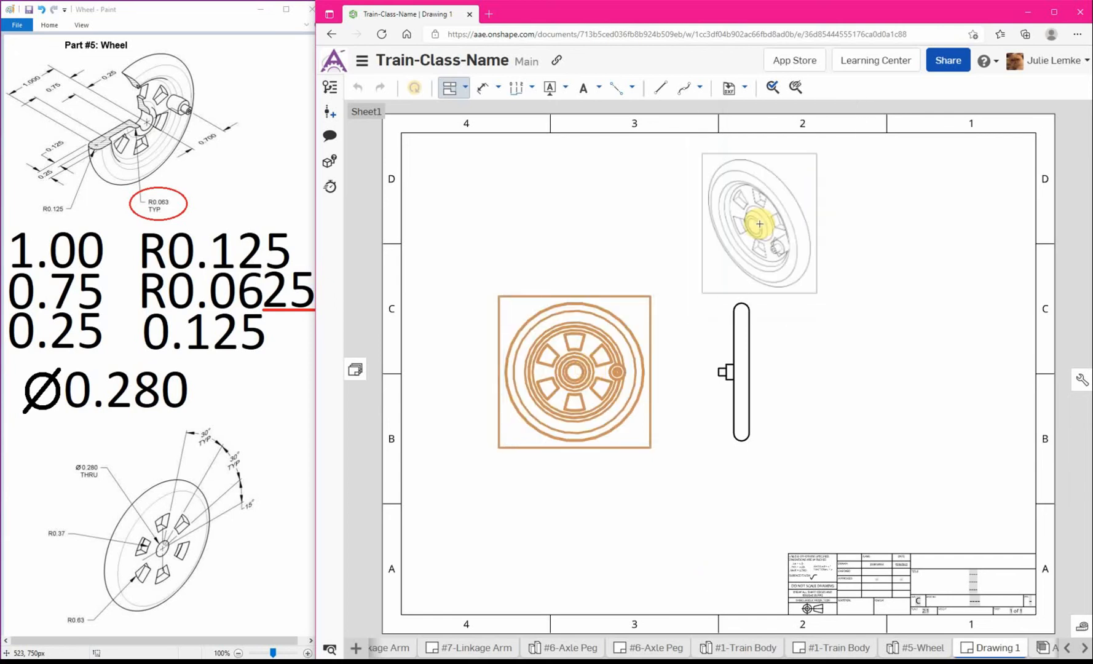
pyautogui.click(748, 220)
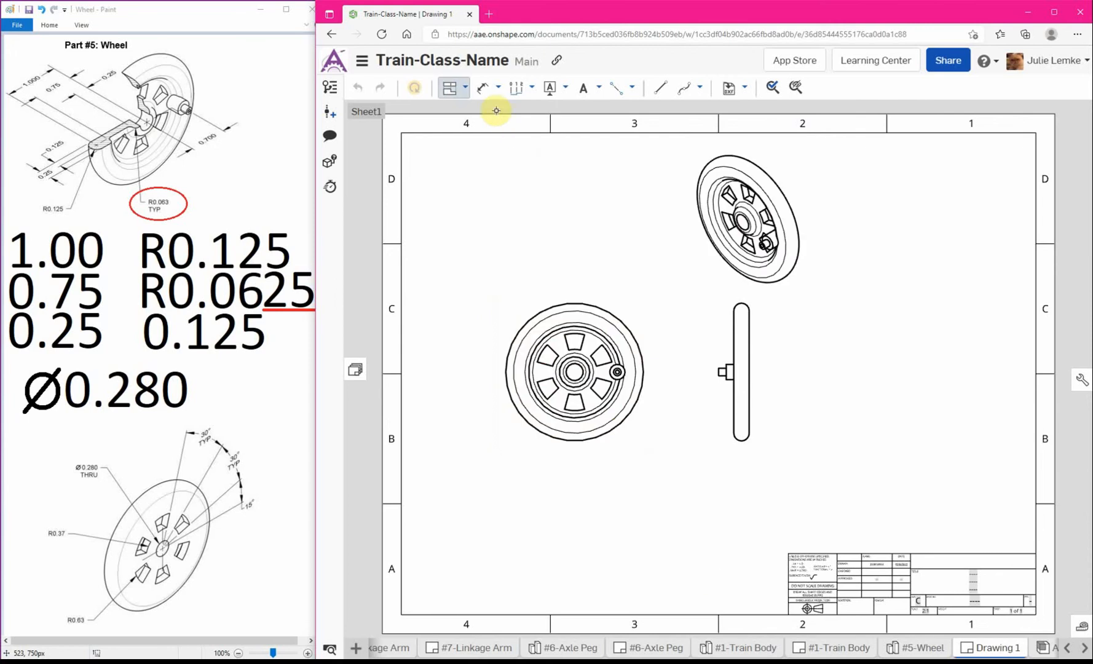
# - Create a horizontal section view through the wheel's center and place it above the front view
pyautogui.click(466, 87)
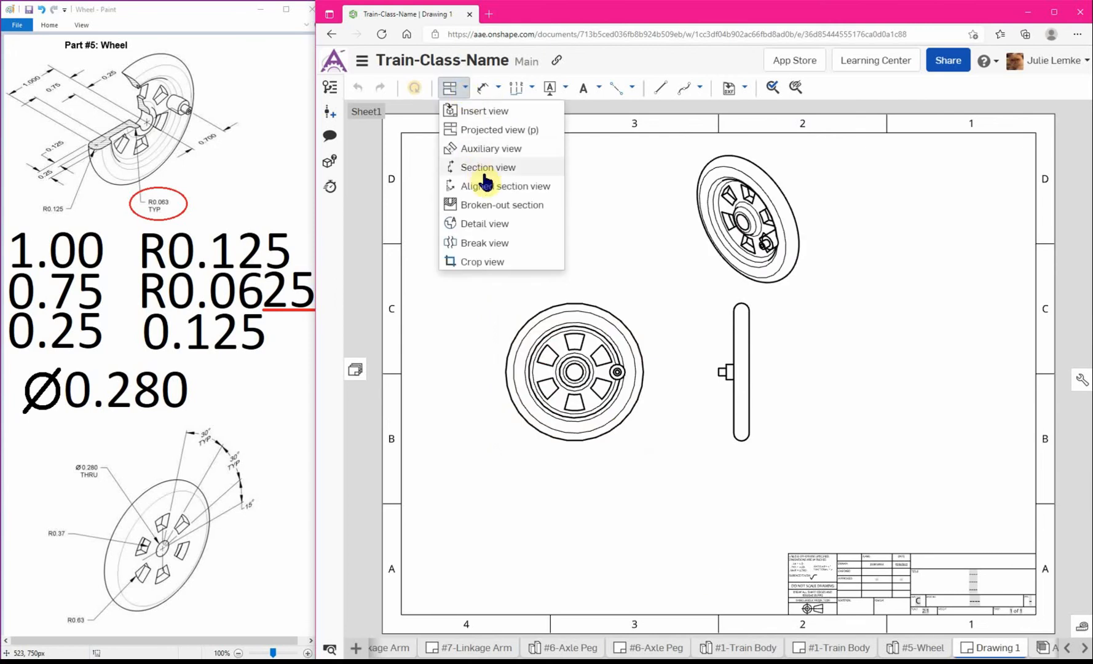
pyautogui.click(524, 167)
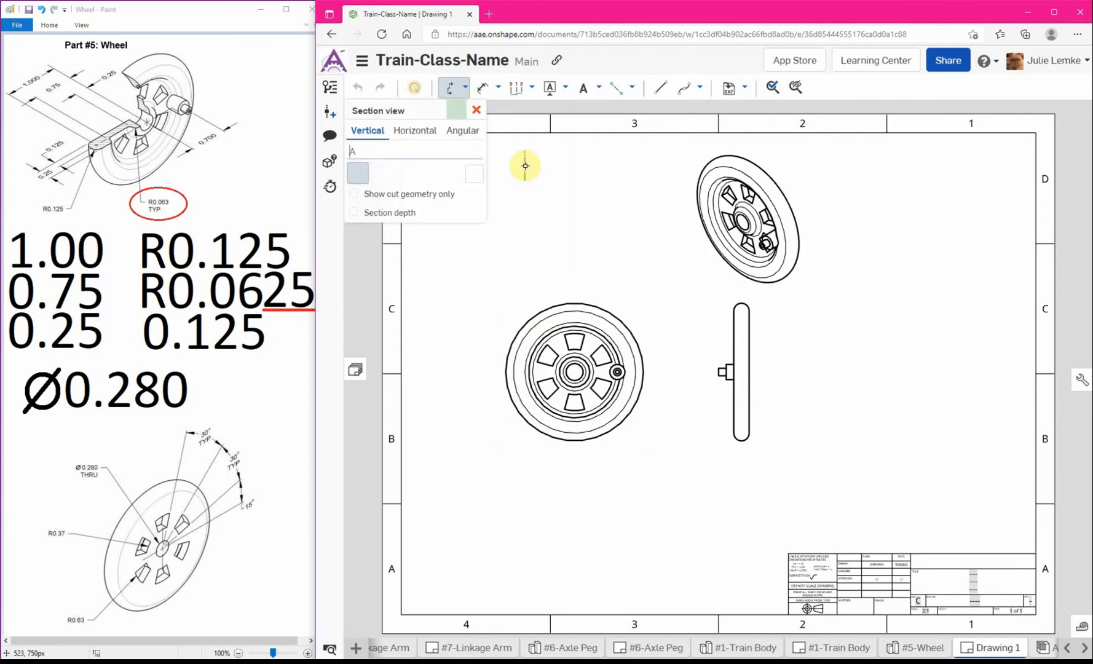
pyautogui.click(409, 132)
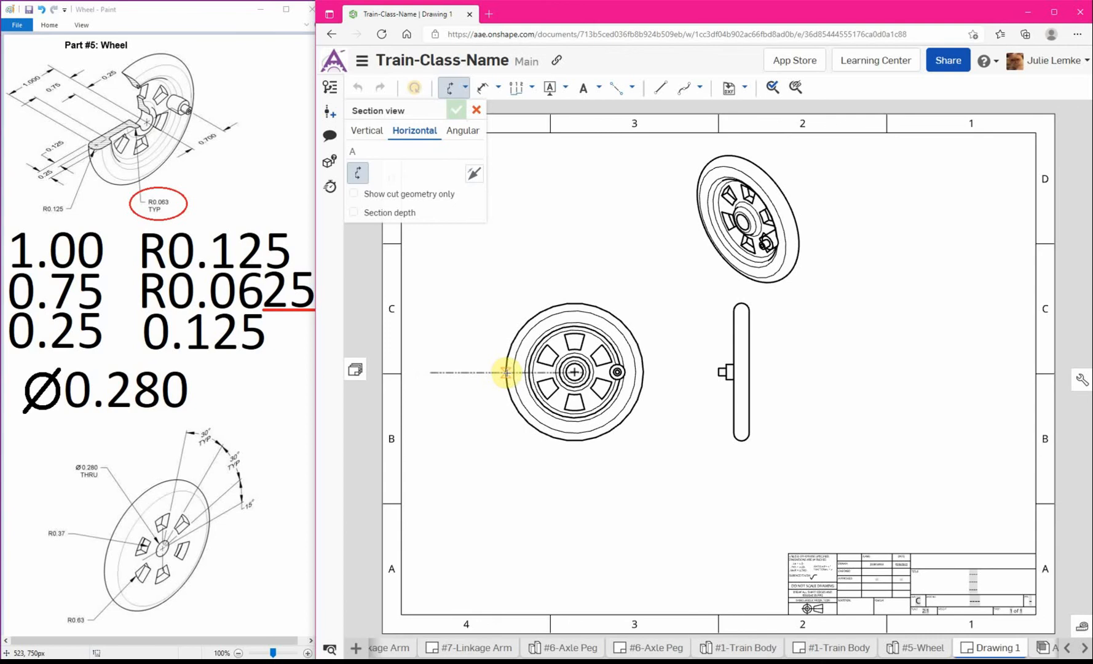
pyautogui.click(505, 373)
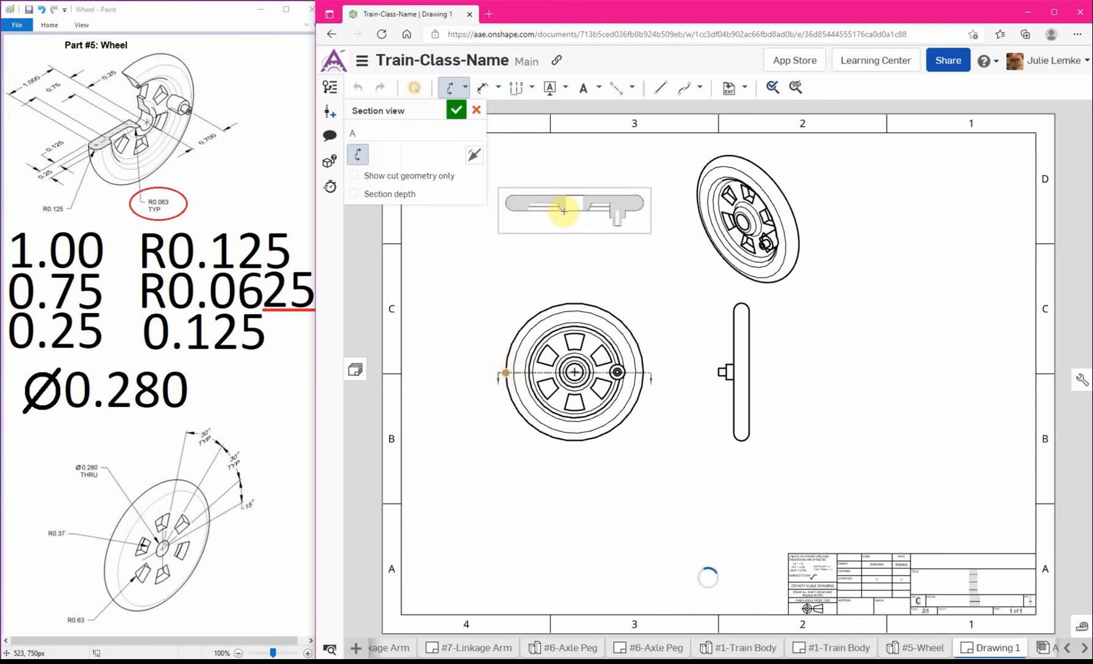
pyautogui.click(563, 211)
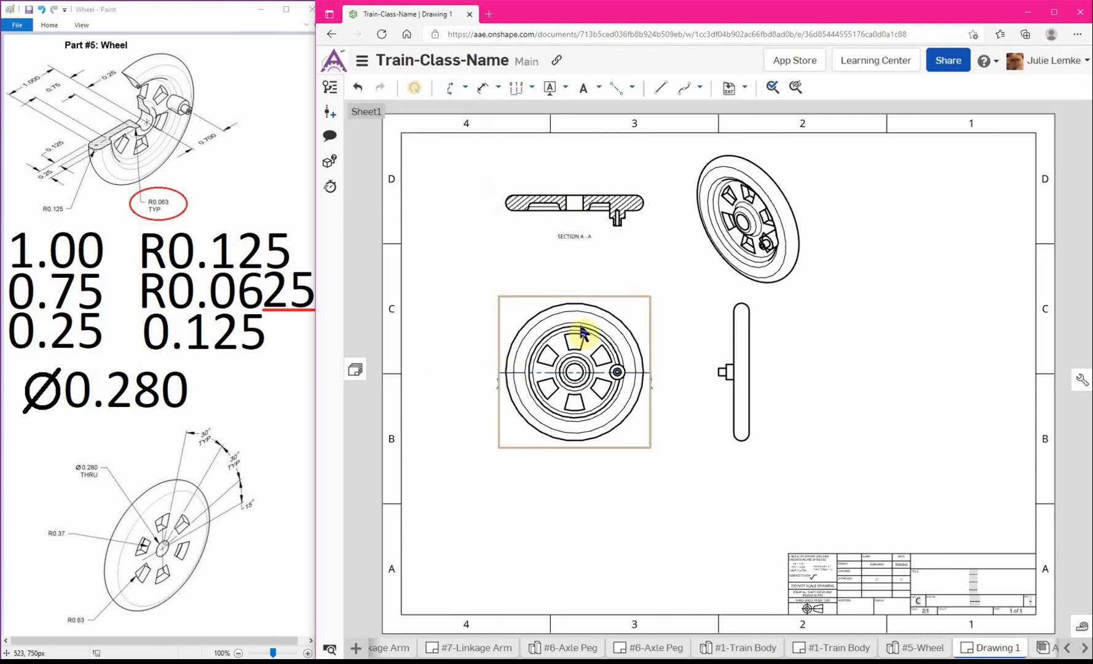
# - Create a 2:1 detail view around the peg and rim on the front view and place it below the wheel
pyautogui.click(464, 92)
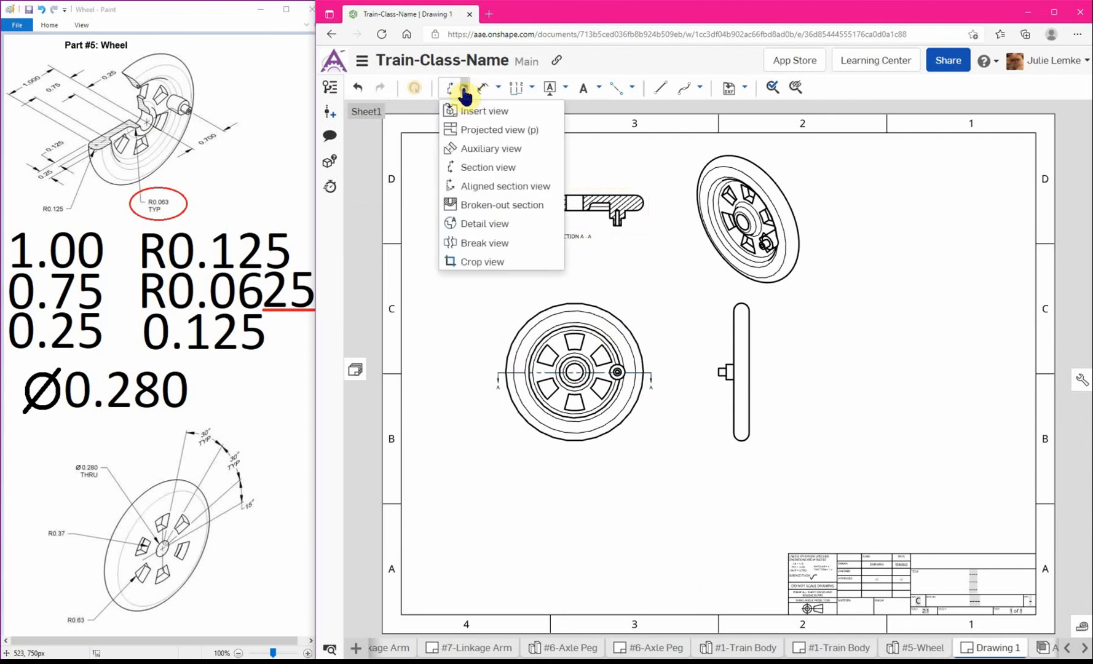
pyautogui.click(512, 224)
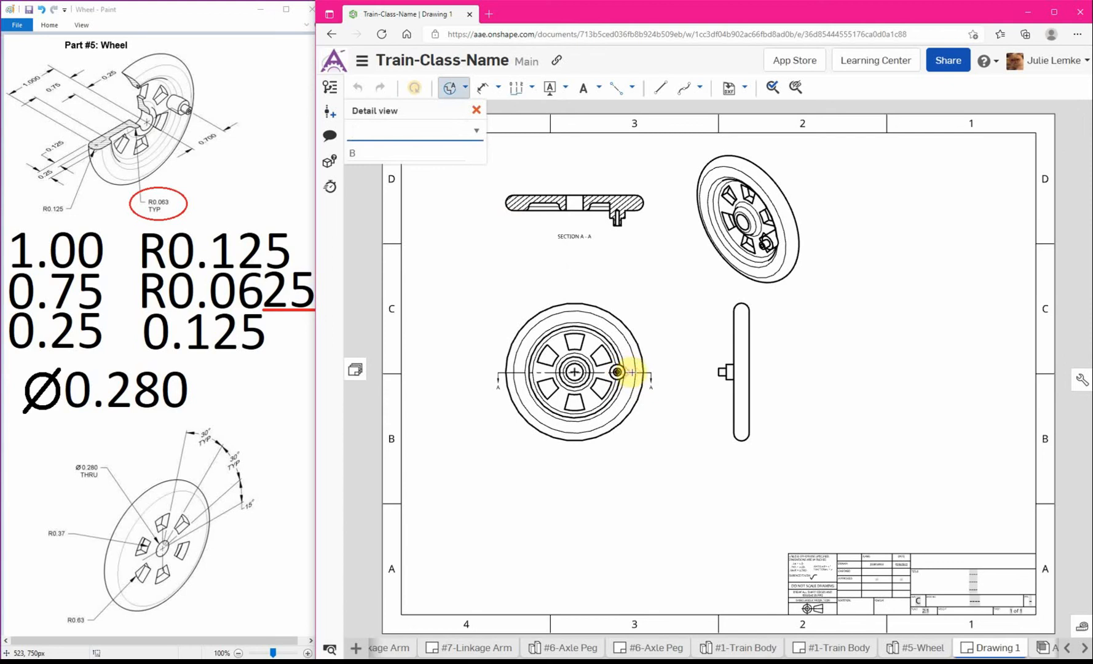
pyautogui.click(632, 372)
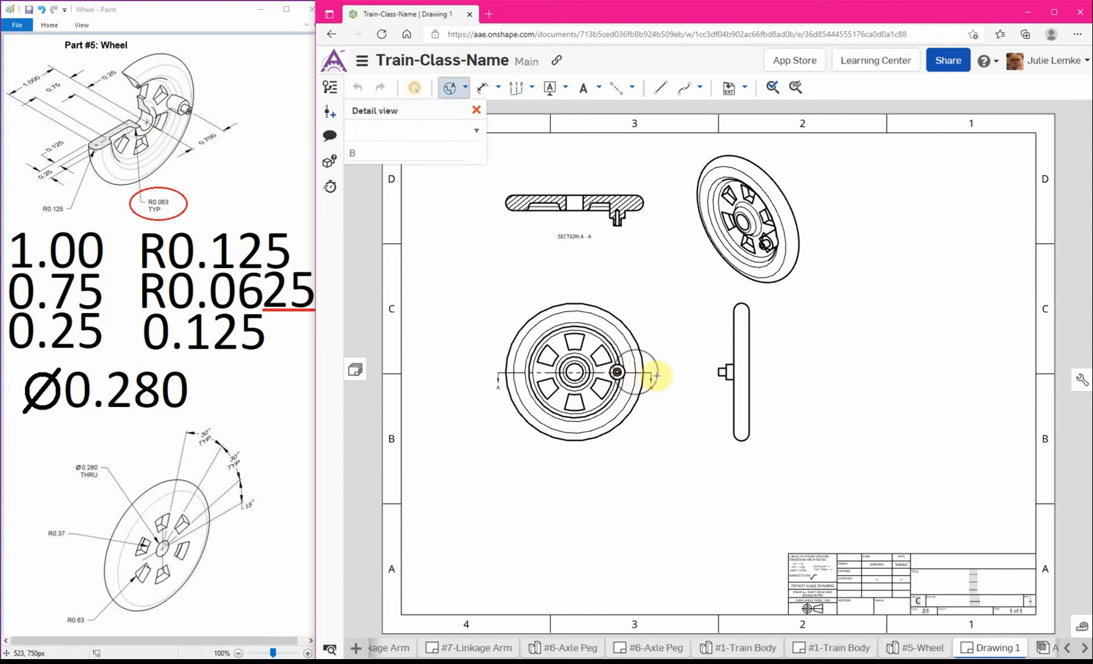
pyautogui.click(667, 372)
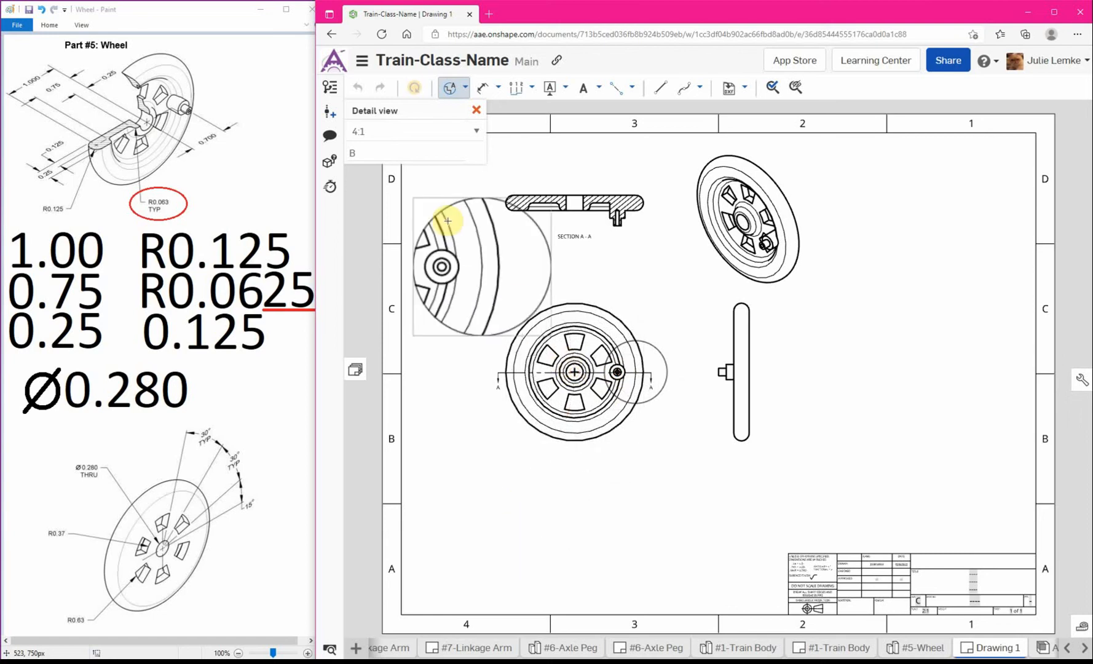
pyautogui.click(477, 133)
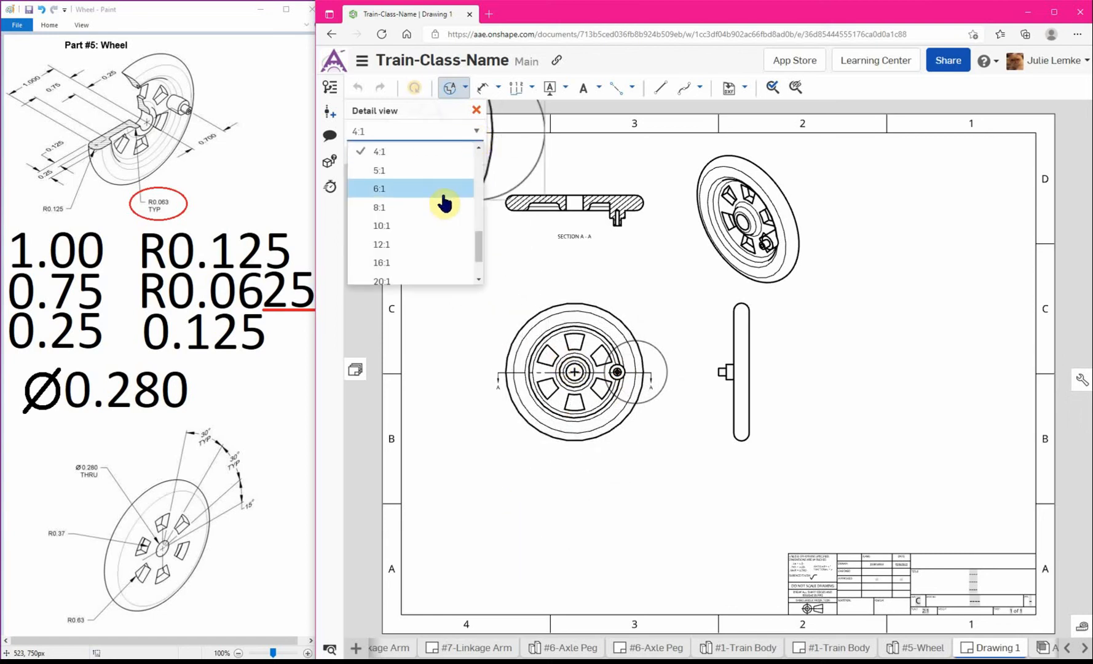
pyautogui.scroll(1, 452, 231)
pyautogui.scroll(1, 366, 179)
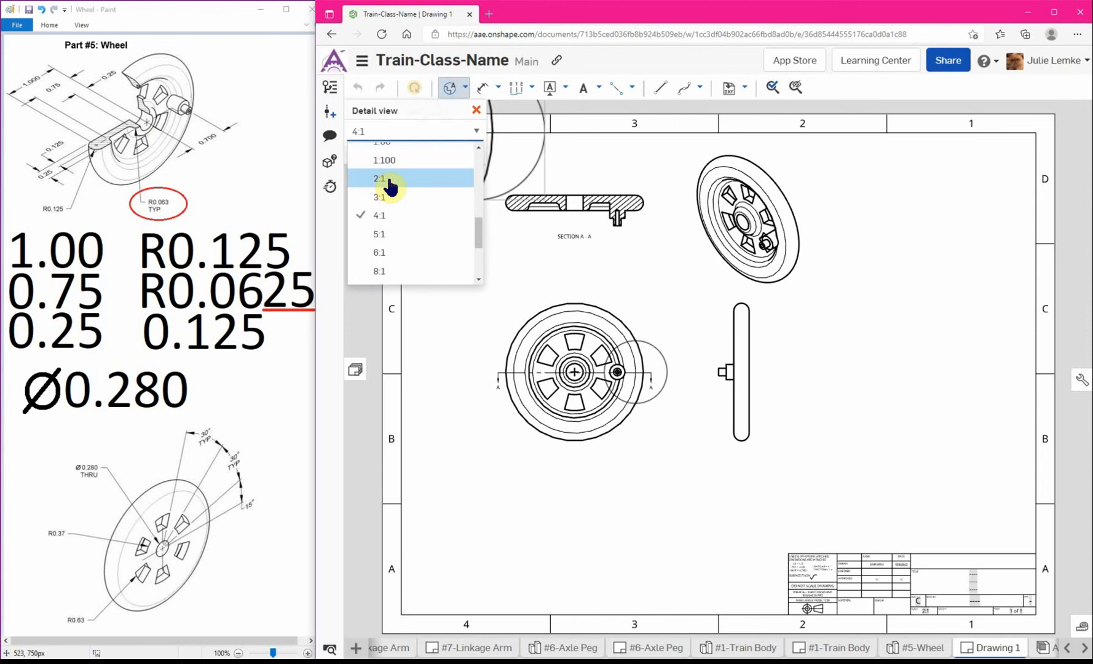
pyautogui.click(389, 179)
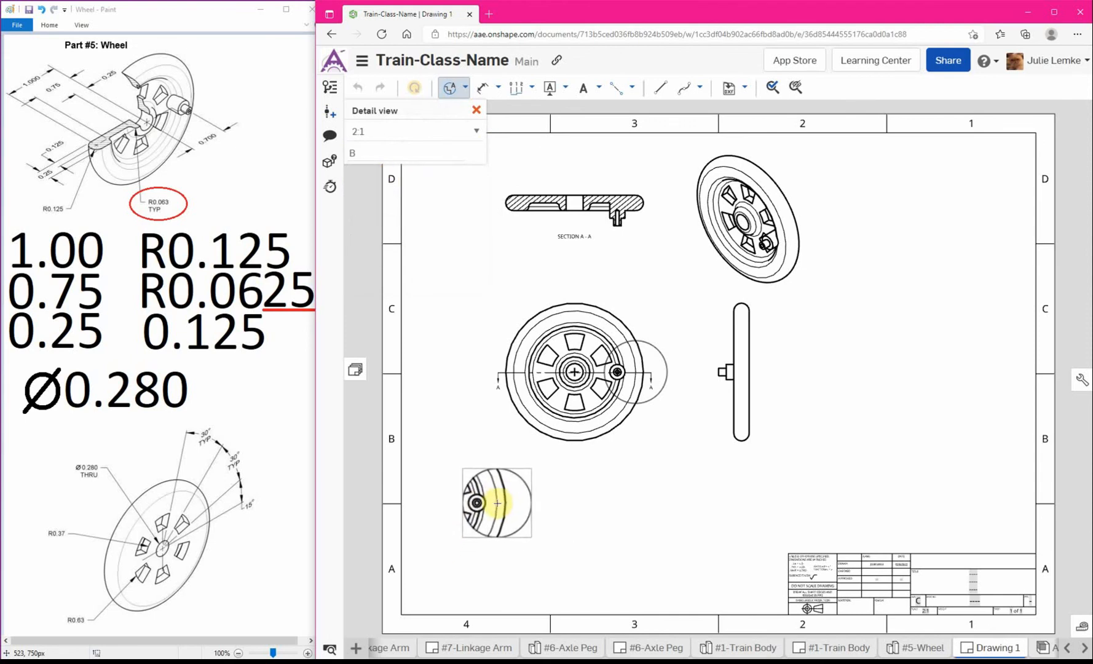
pyautogui.click(496, 503)
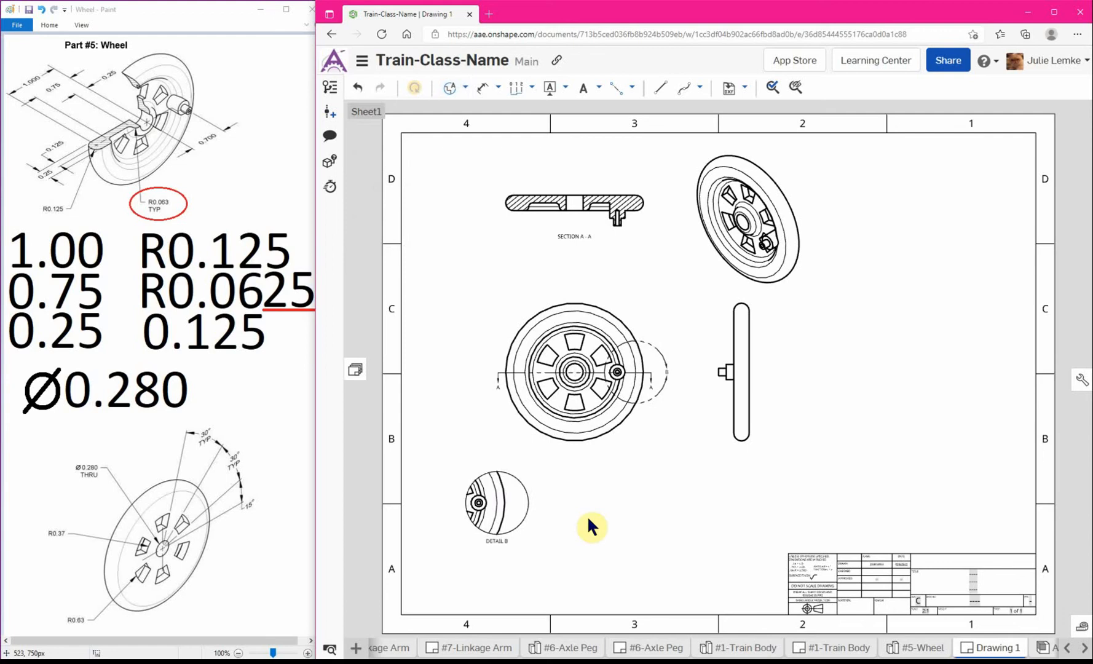
pyautogui.click(650, 397)
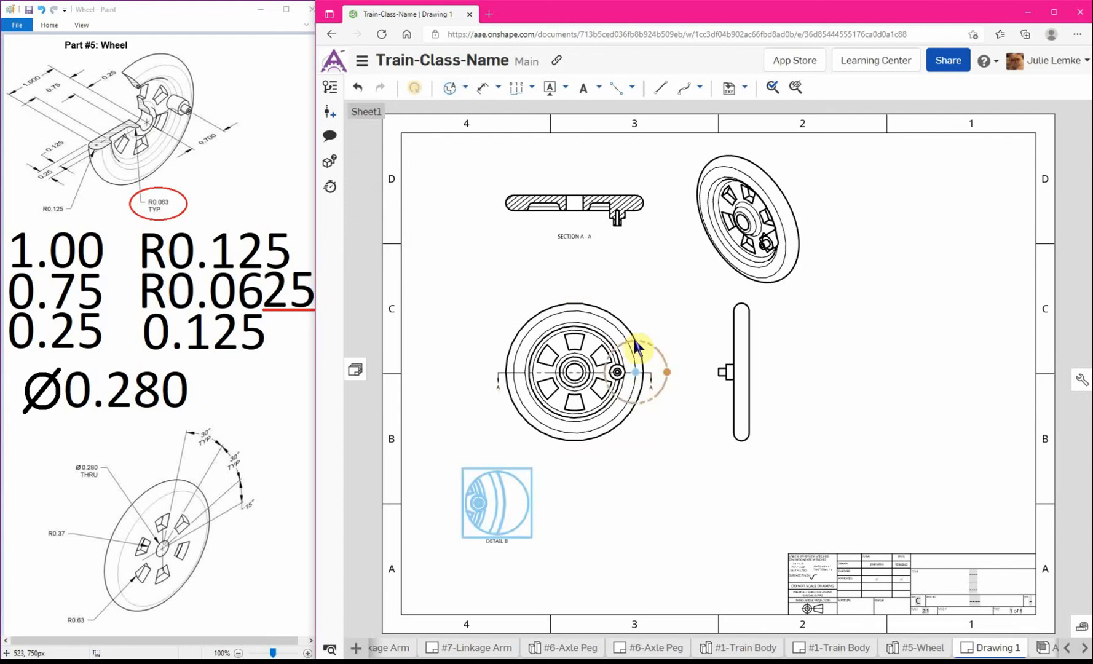
pyautogui.click(621, 540)
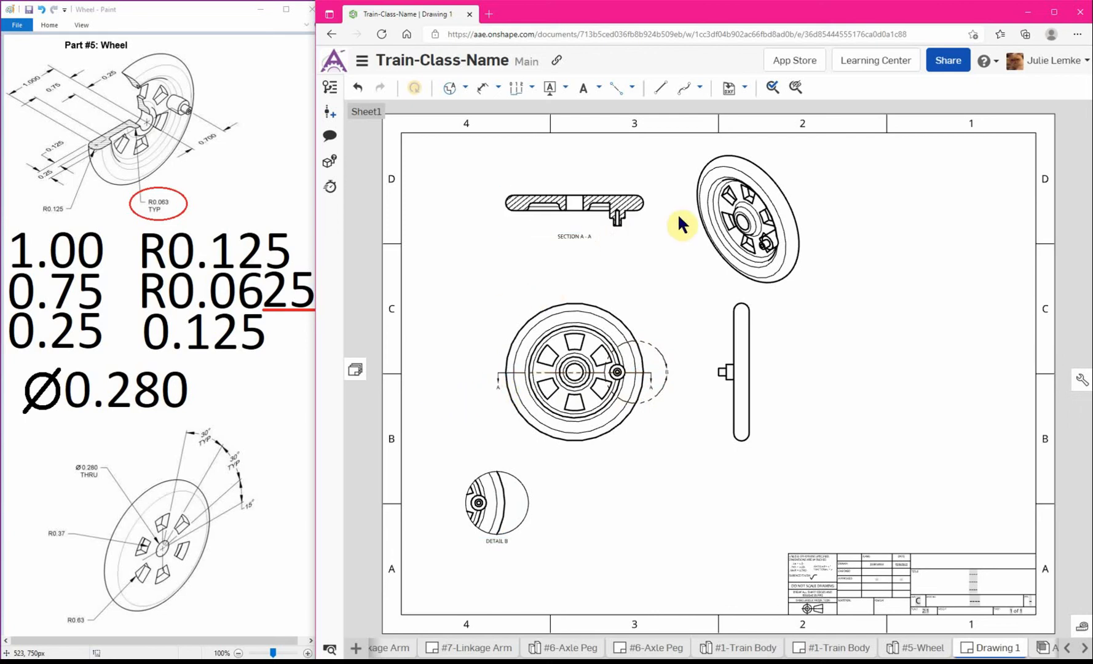
# - Create a 2:1 detail view of the peg and rim end of section A-A and place it beside Detail B
pyautogui.click(450, 92)
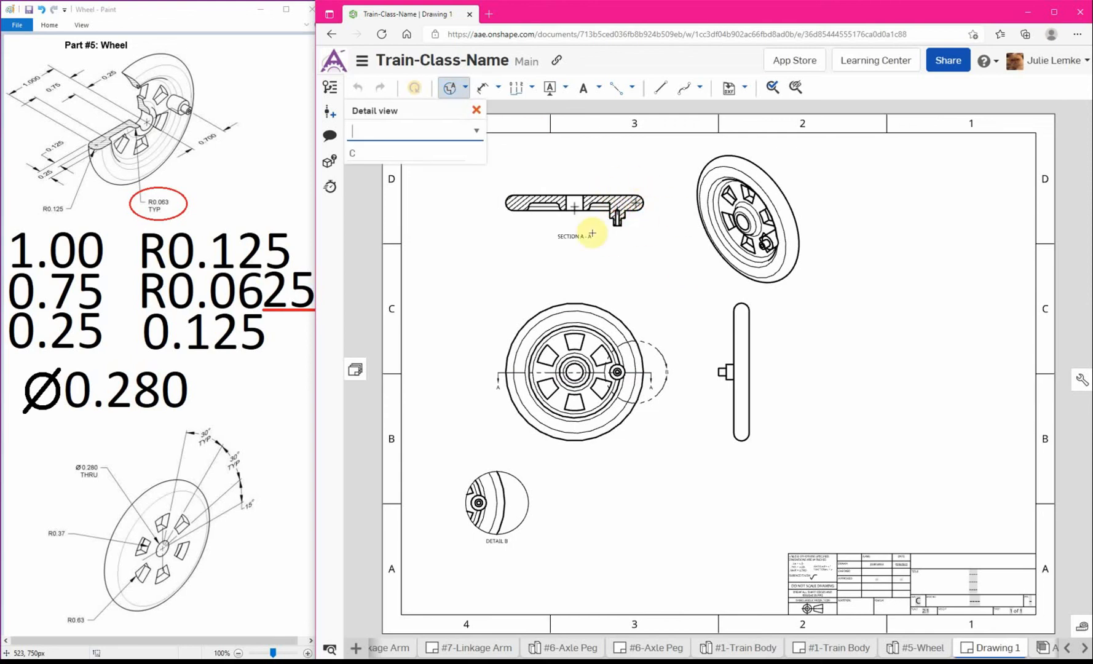
pyautogui.click(625, 211)
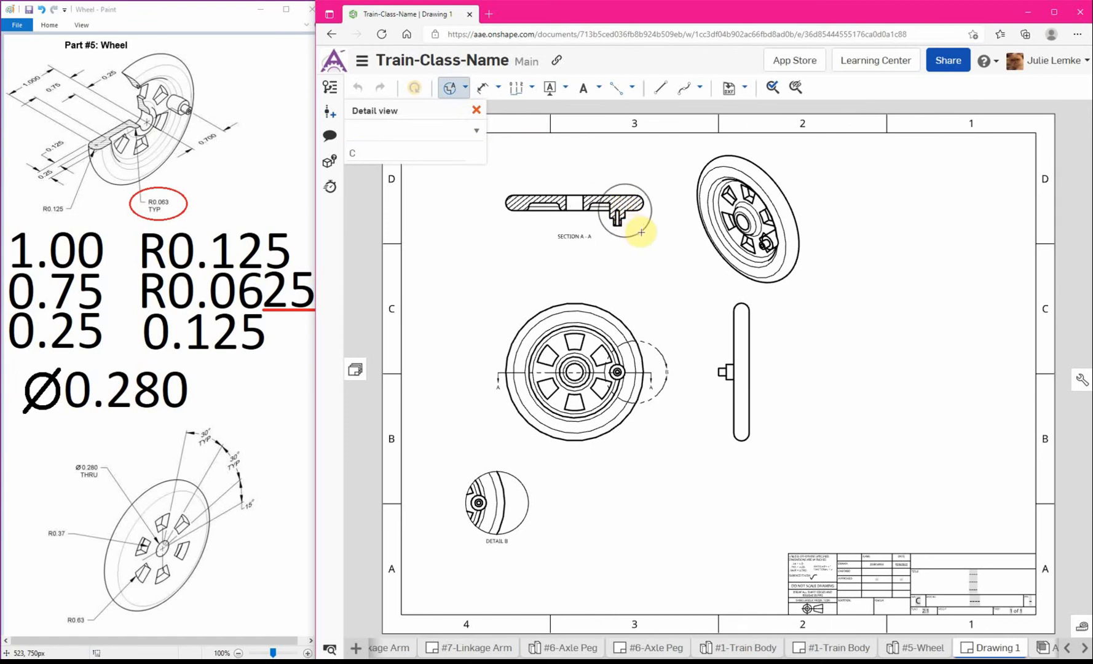
pyautogui.click(643, 233)
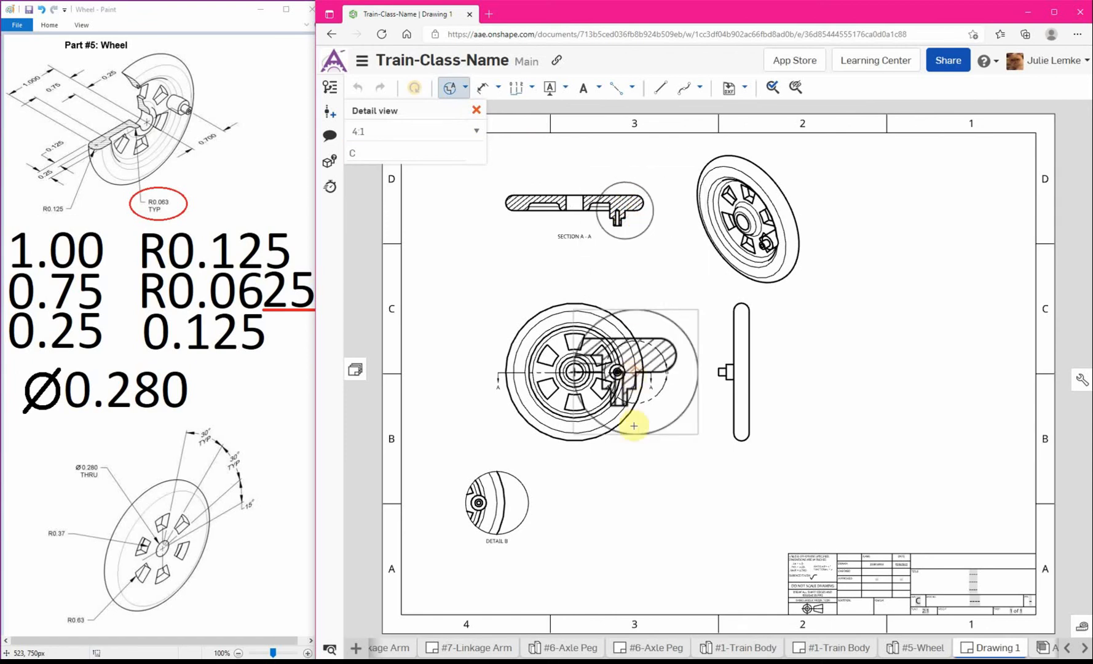
pyautogui.click(473, 132)
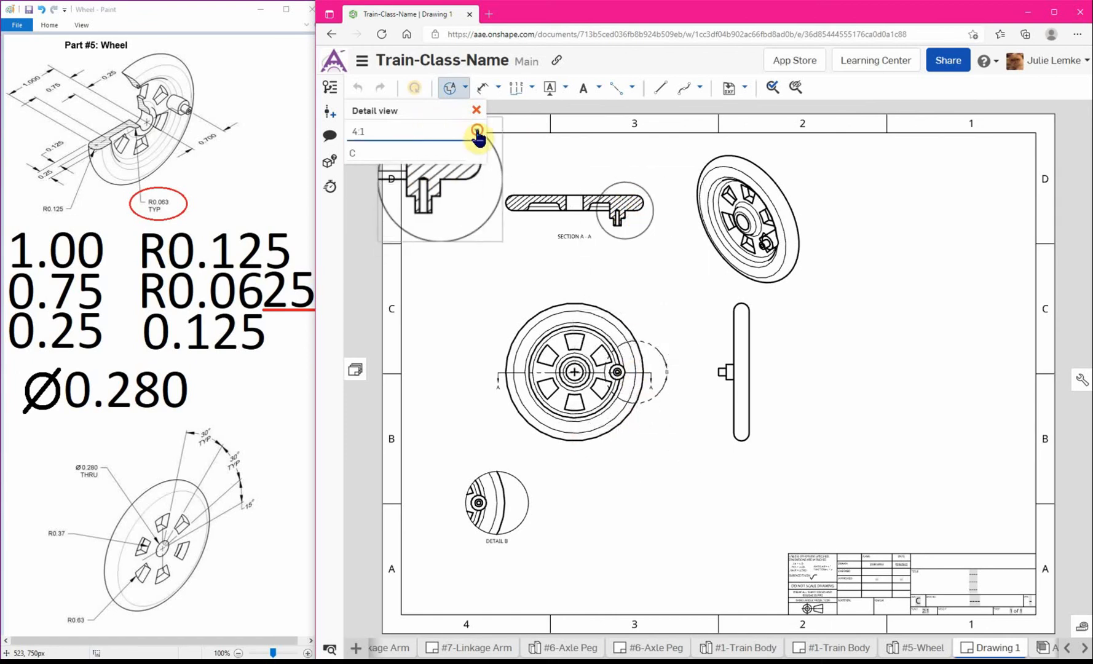
pyautogui.scroll(2, 438, 183)
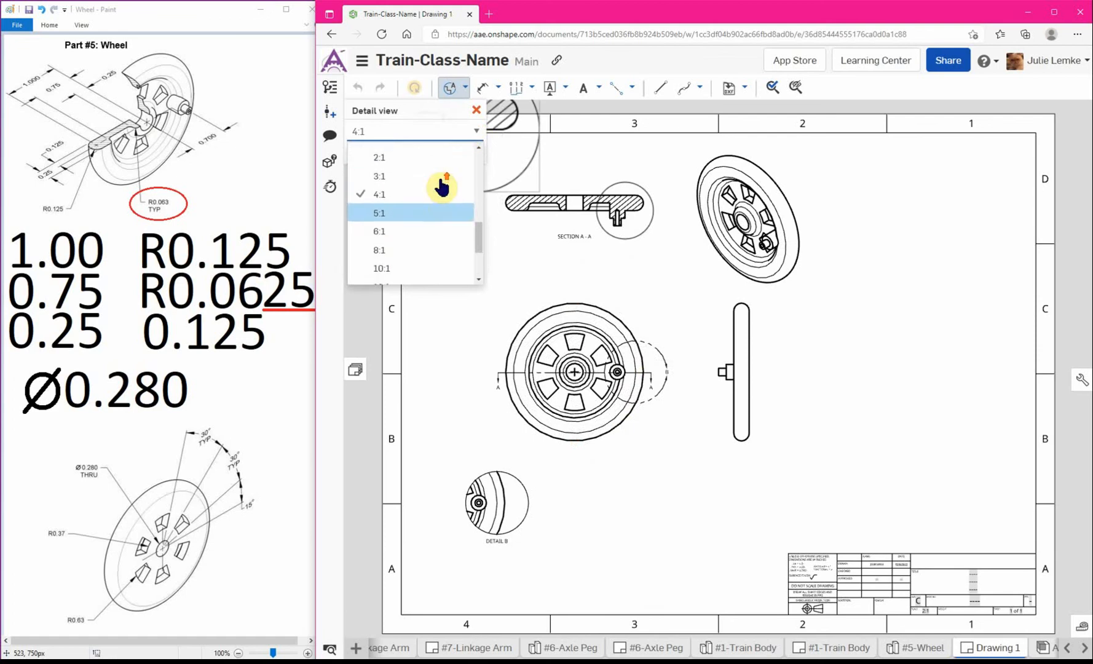
pyautogui.click(405, 161)
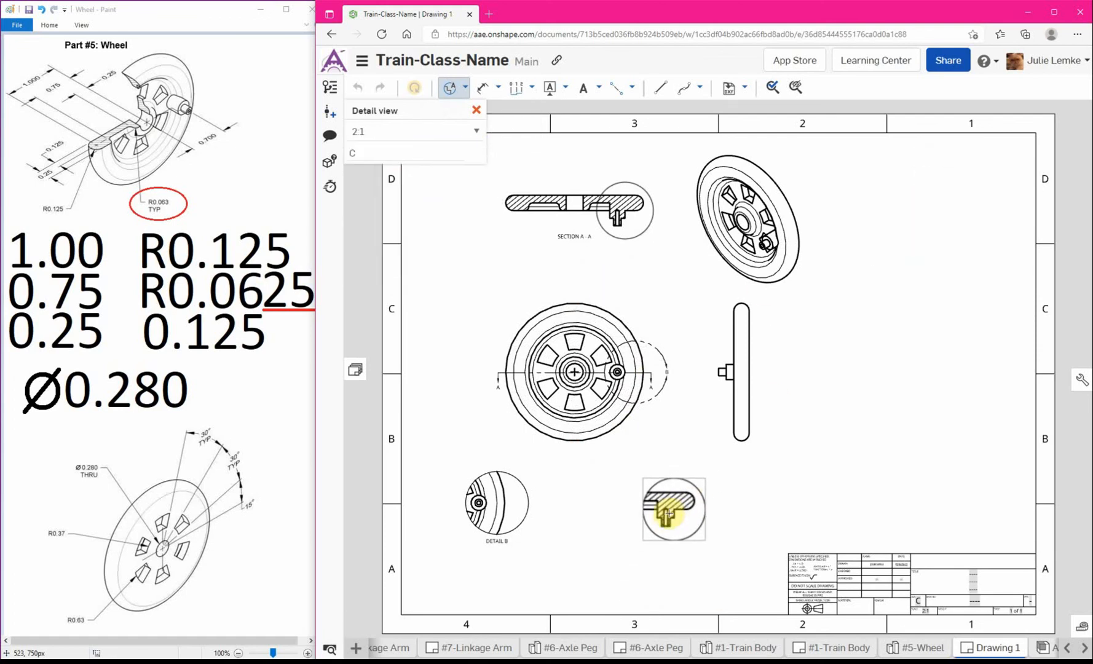
pyautogui.click(666, 510)
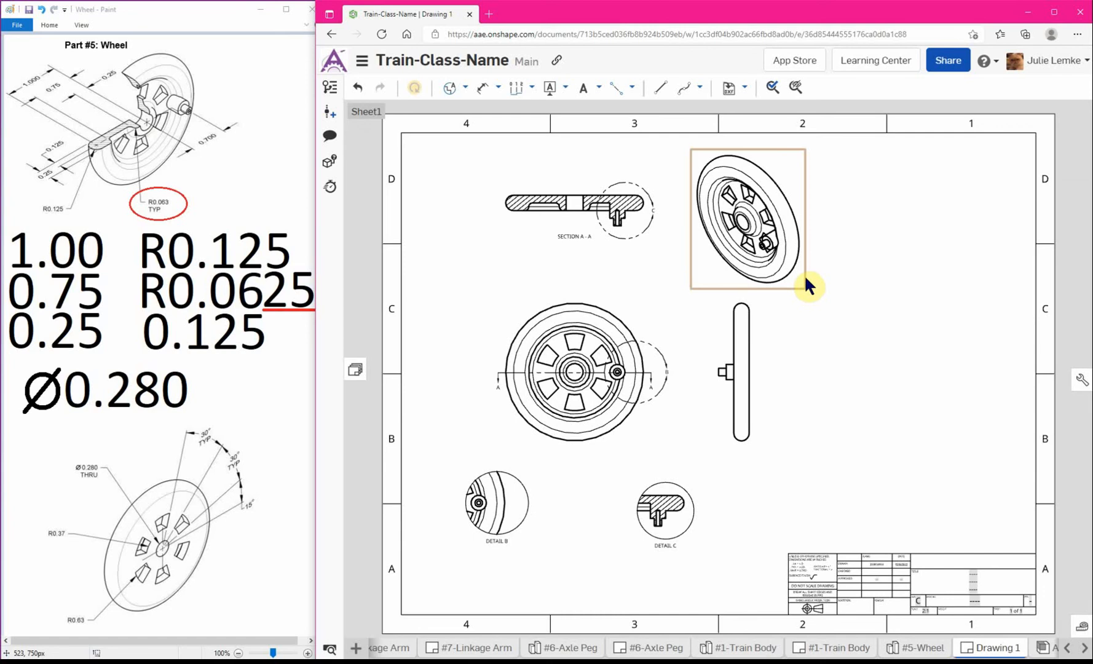
# - Set Detail C's scale to 4:1 and move the view beside the isometric view, in sheet column 1
pyautogui.doubleClick(684, 486)
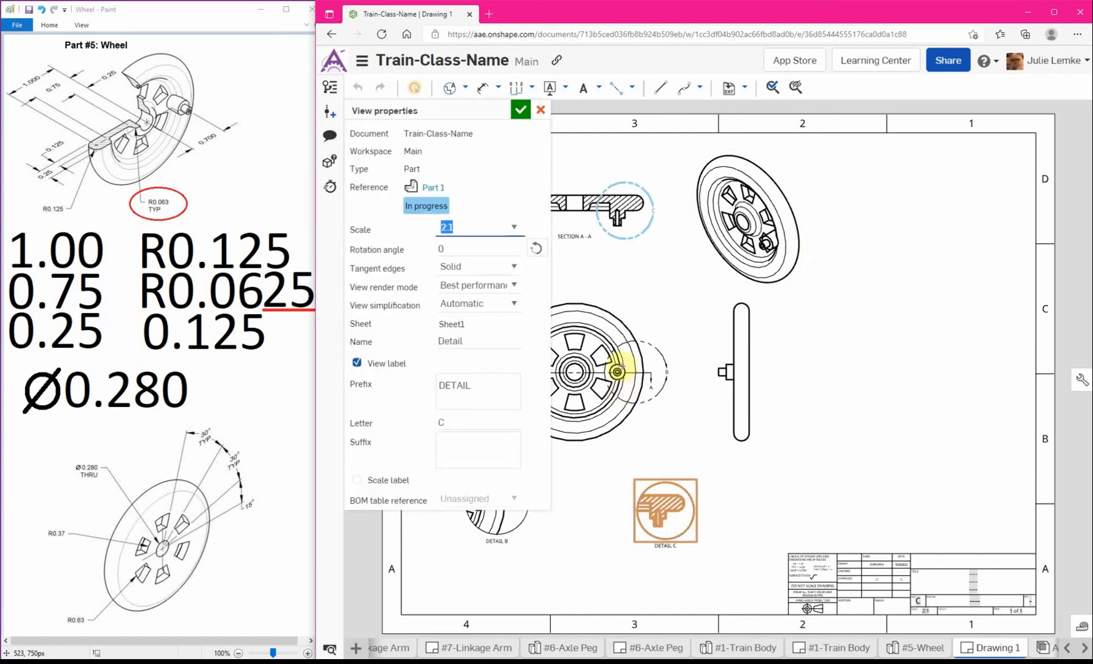
pyautogui.click(512, 233)
pyautogui.click(489, 286)
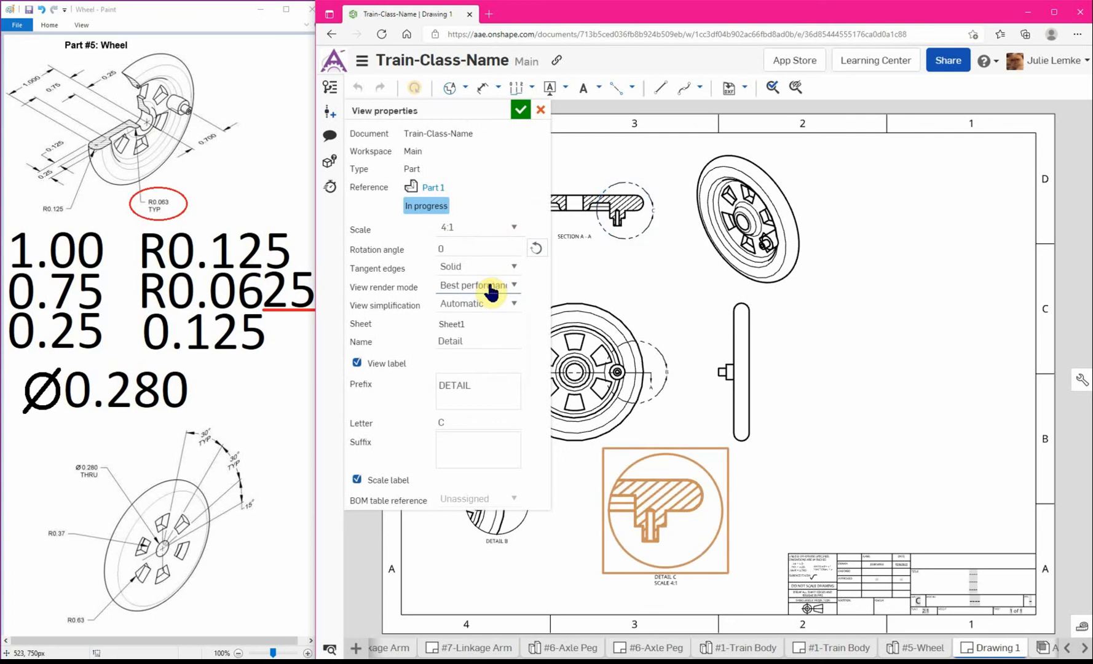
pyautogui.click(520, 109)
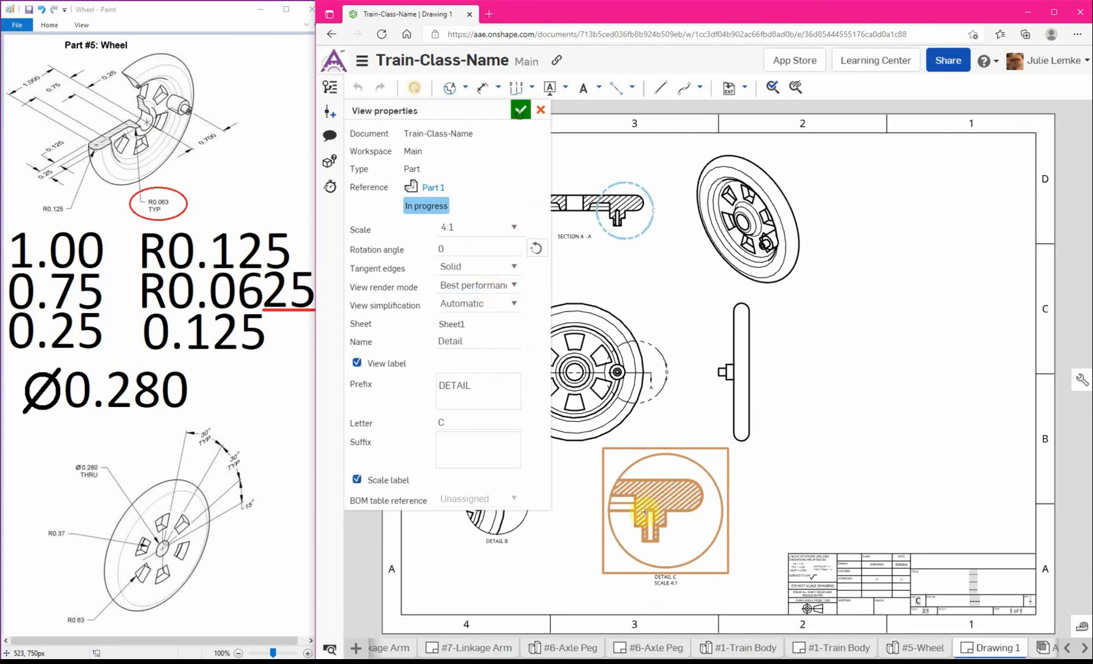
pyautogui.moveTo(681, 452); pyautogui.dragTo(933, 177)
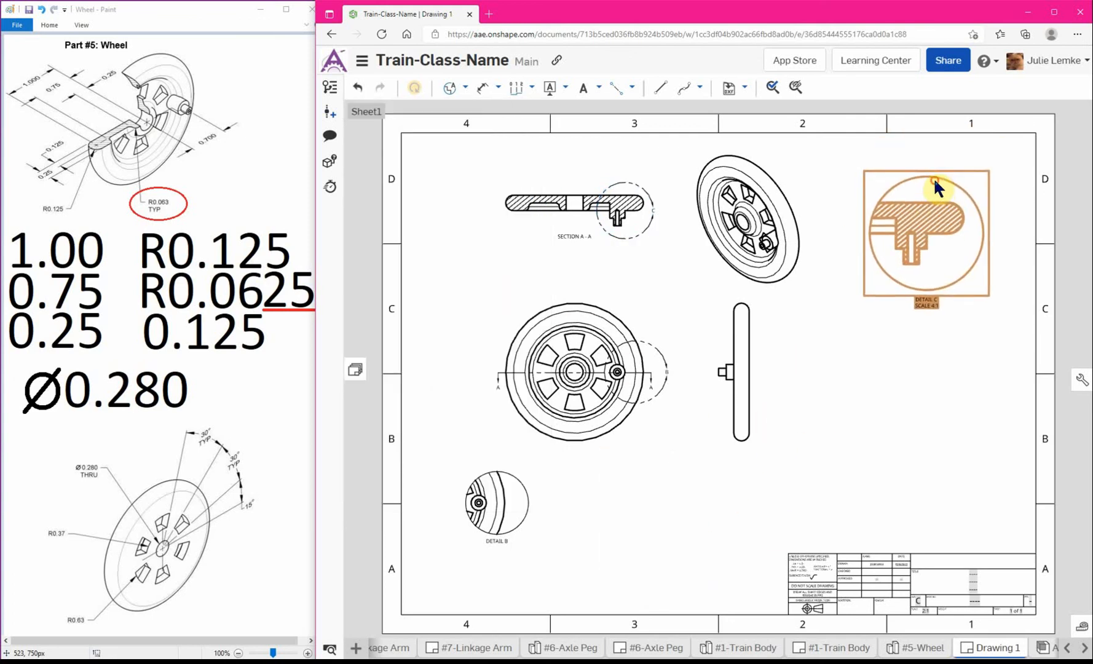
# - Set the scale of Detail B, the view below the wheel's front view, to 4:1
pyautogui.doubleClick(525, 517)
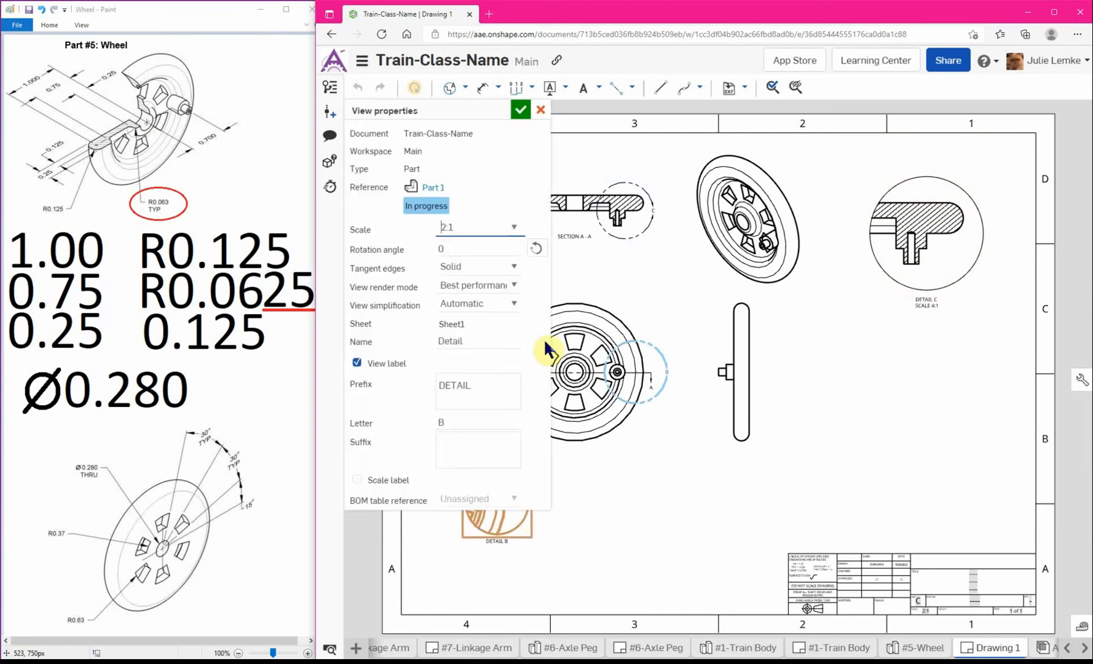
pyautogui.click(503, 233)
pyautogui.click(491, 283)
pyautogui.click(520, 112)
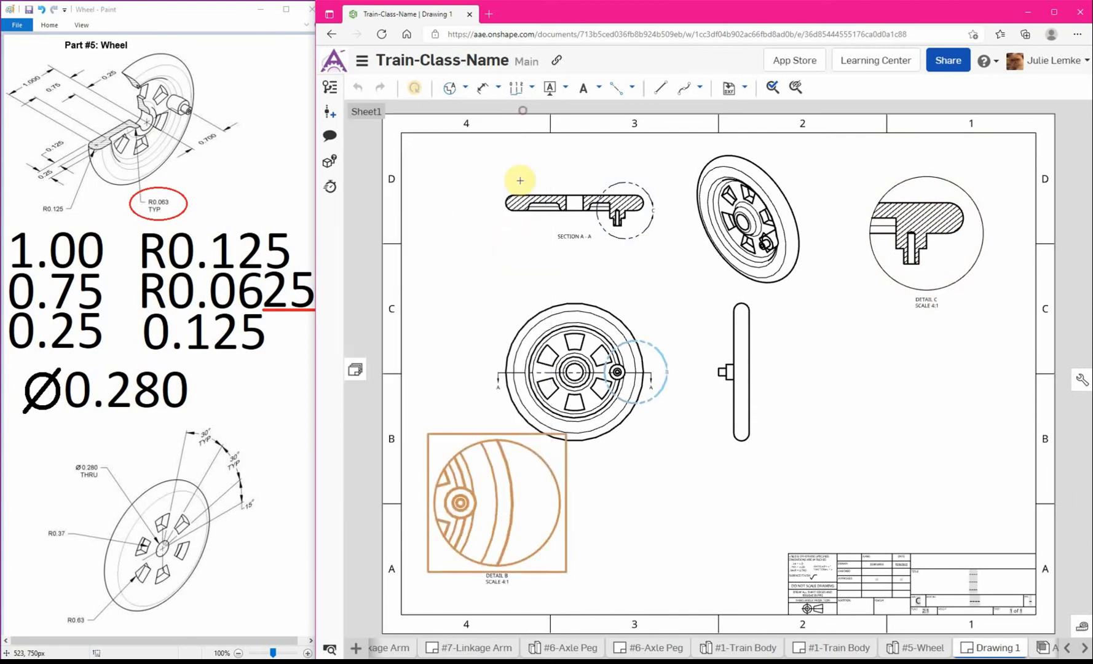
# - Stack the two detail views in sheet column 1, with Detail B in the upper area and Detail C below it
pyautogui.moveTo(970, 184); pyautogui.dragTo(952, 362)
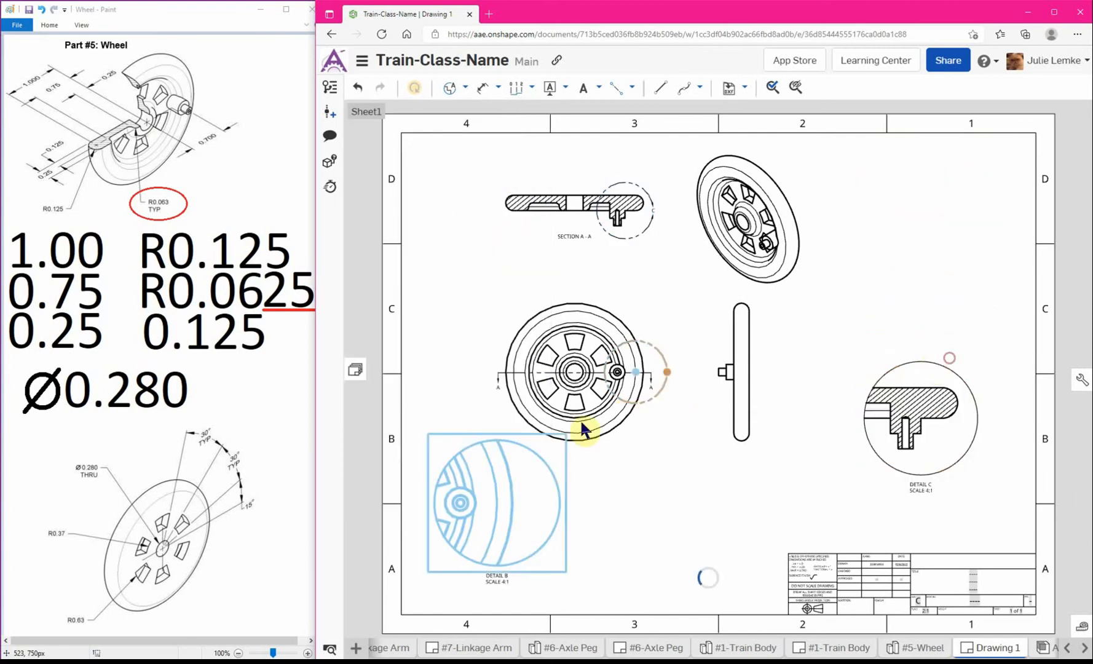
pyautogui.moveTo(559, 461); pyautogui.dragTo(995, 202)
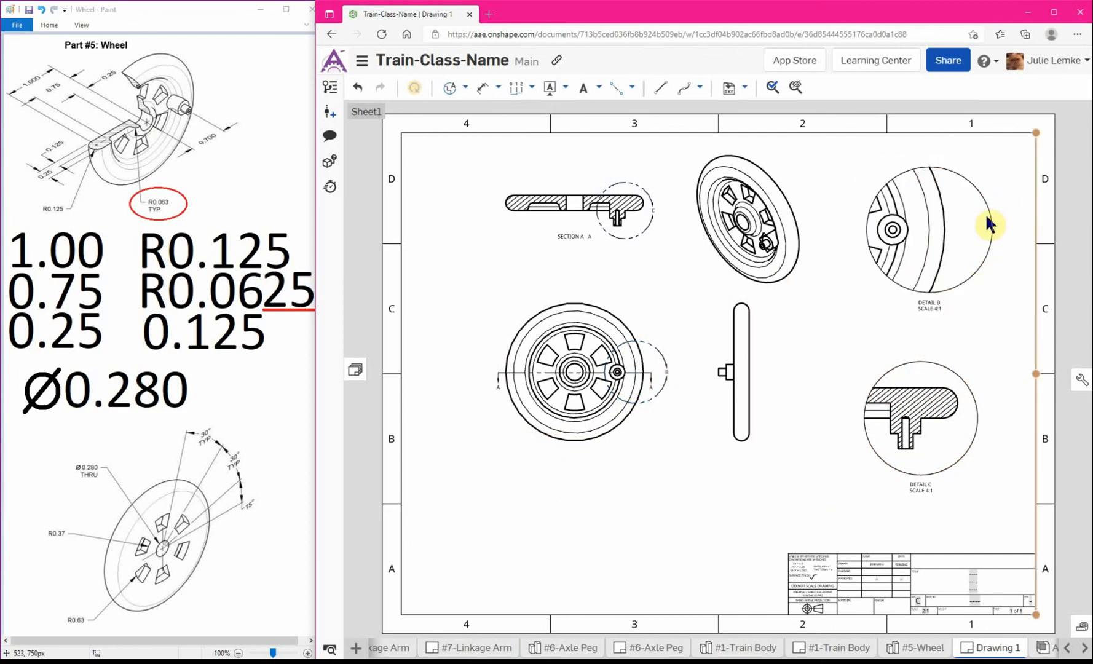
# - Shrink Detail B's boundary circle slightly on the front view and move the front view down and to the left
pyautogui.rightClick(663, 373)
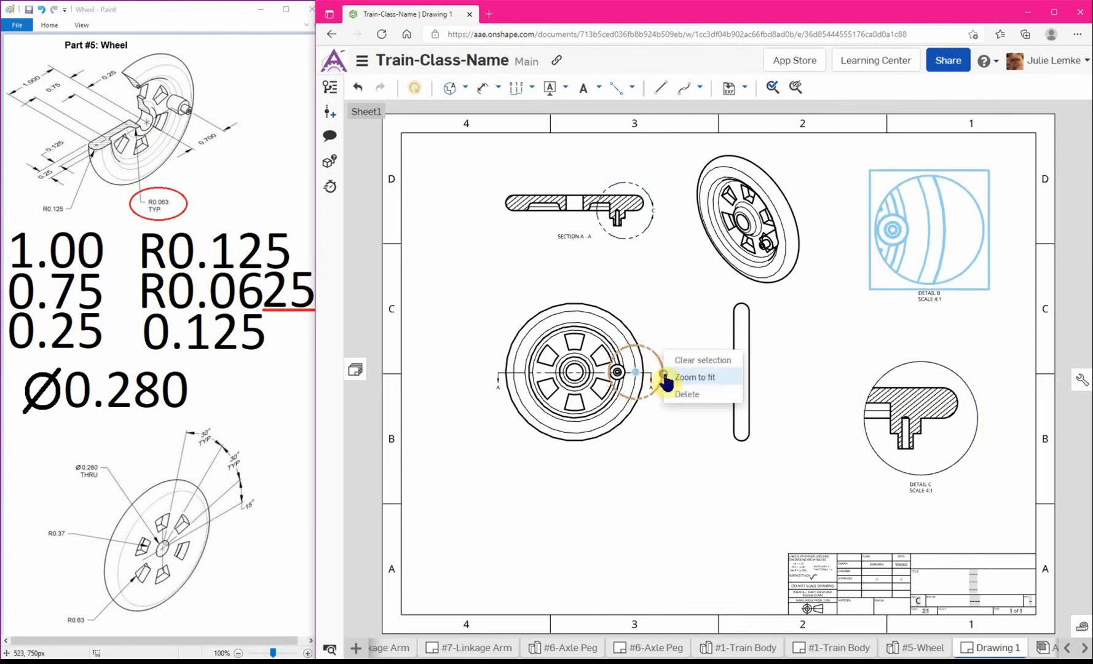
pyautogui.click(661, 452)
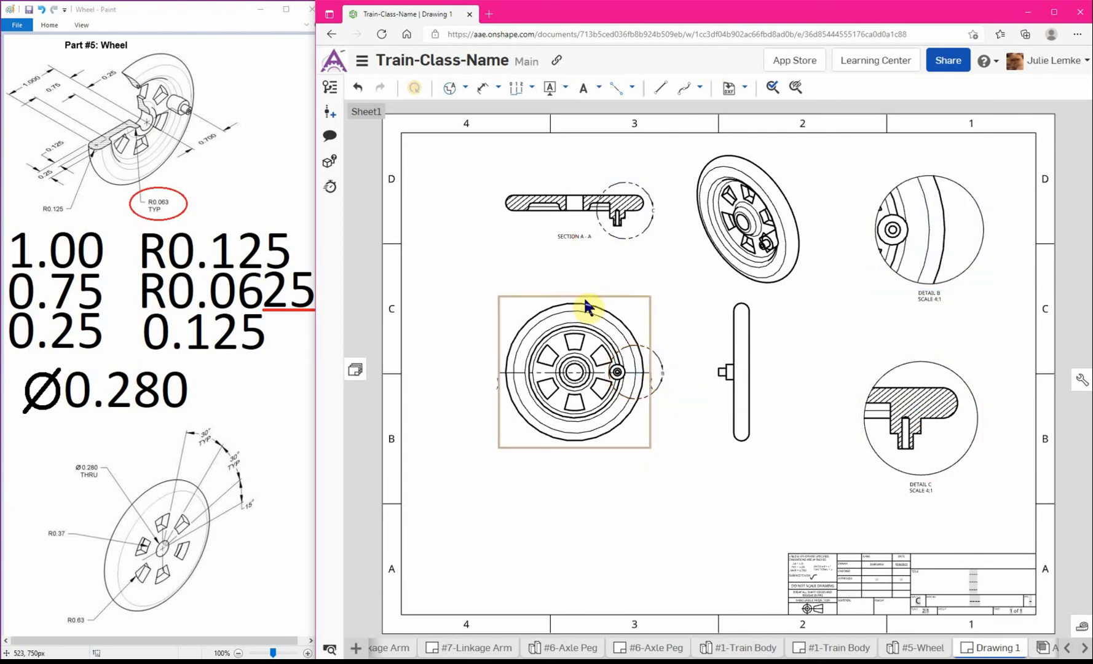
pyautogui.moveTo(589, 295); pyautogui.dragTo(564, 317)
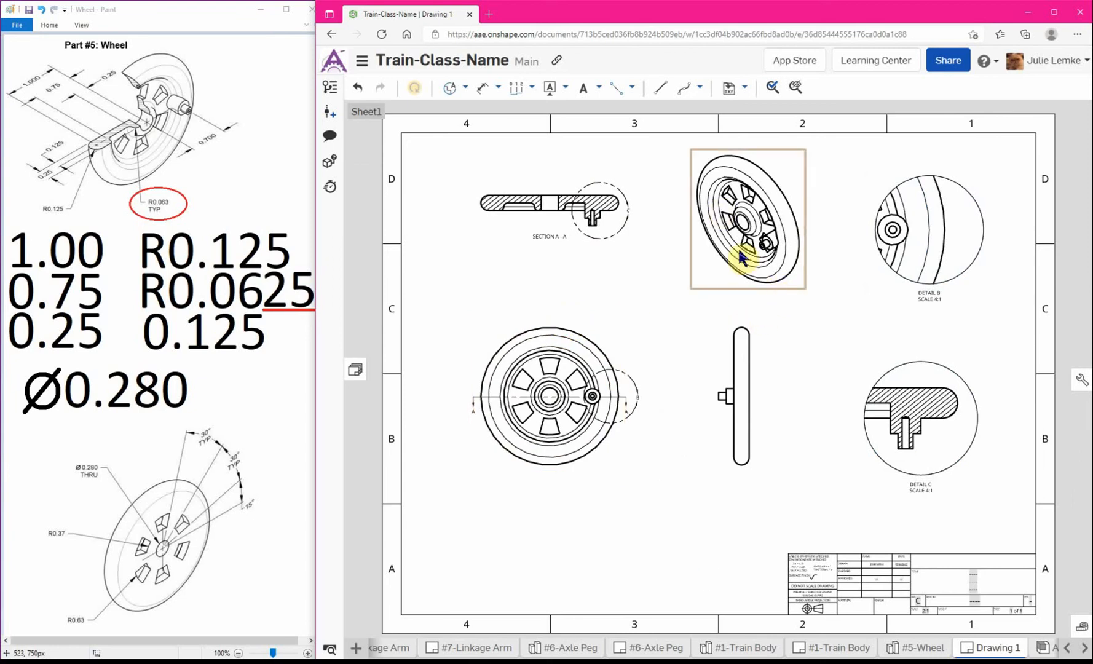
pyautogui.rightClick(775, 151)
pyautogui.moveTo(794, 158)
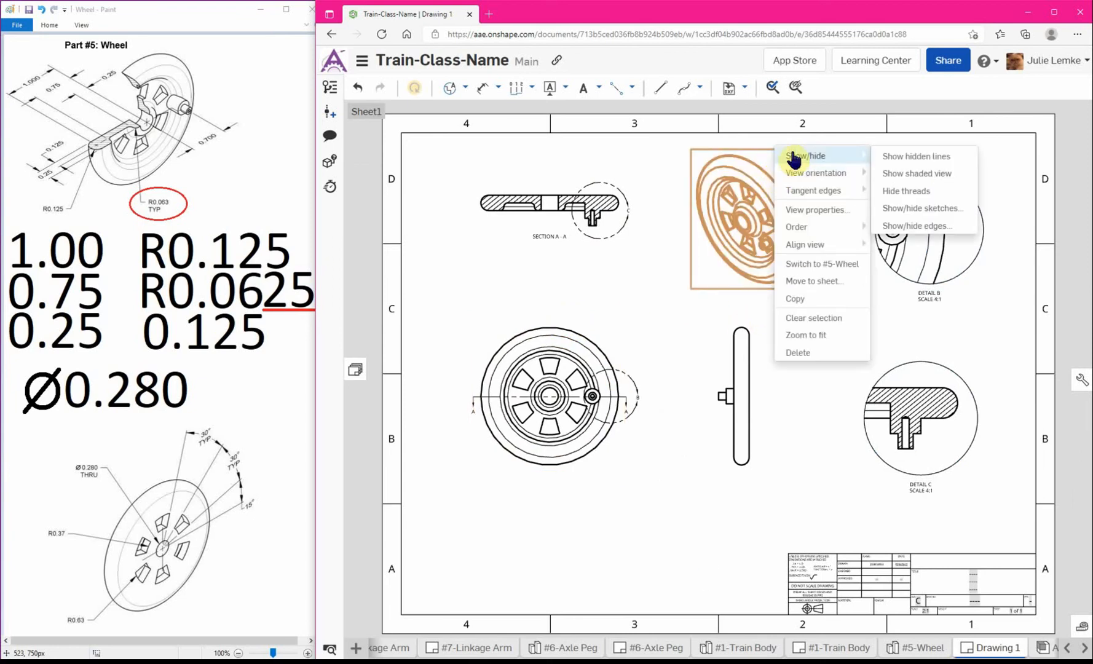
pyautogui.click(917, 157)
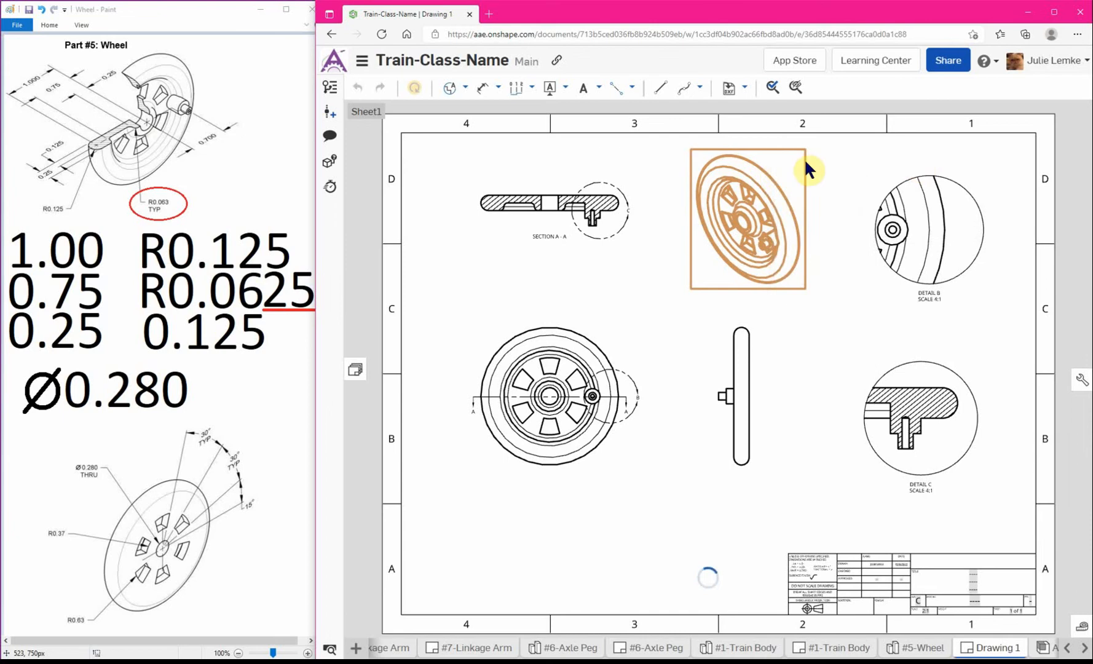
pyautogui.rightClick(777, 170)
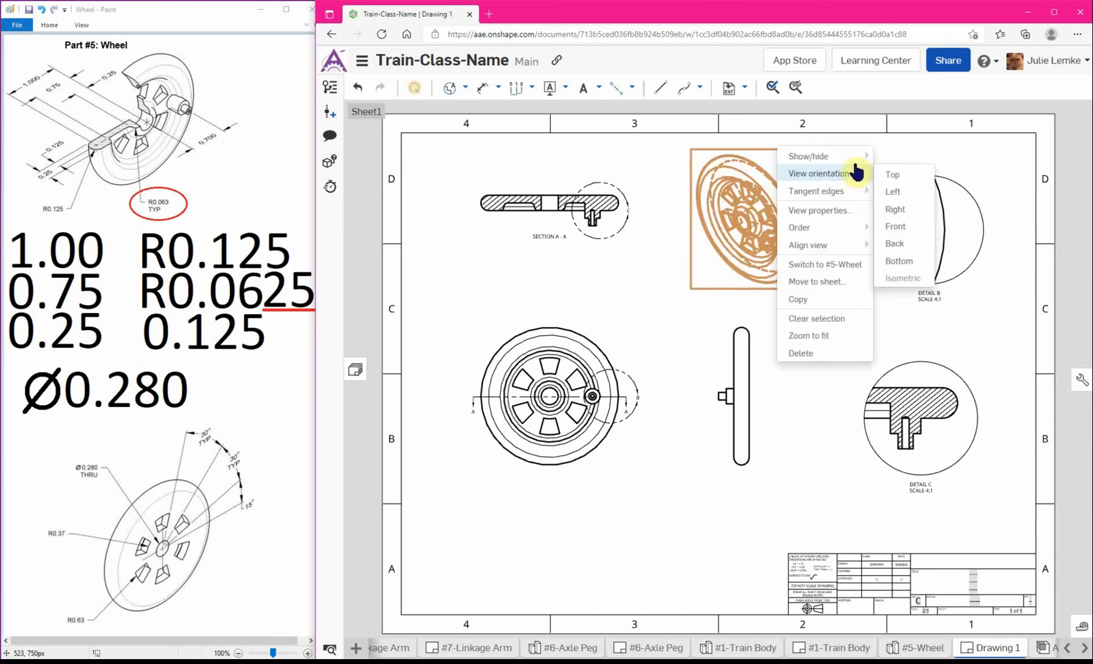
pyautogui.moveTo(843, 156)
pyautogui.click(899, 154)
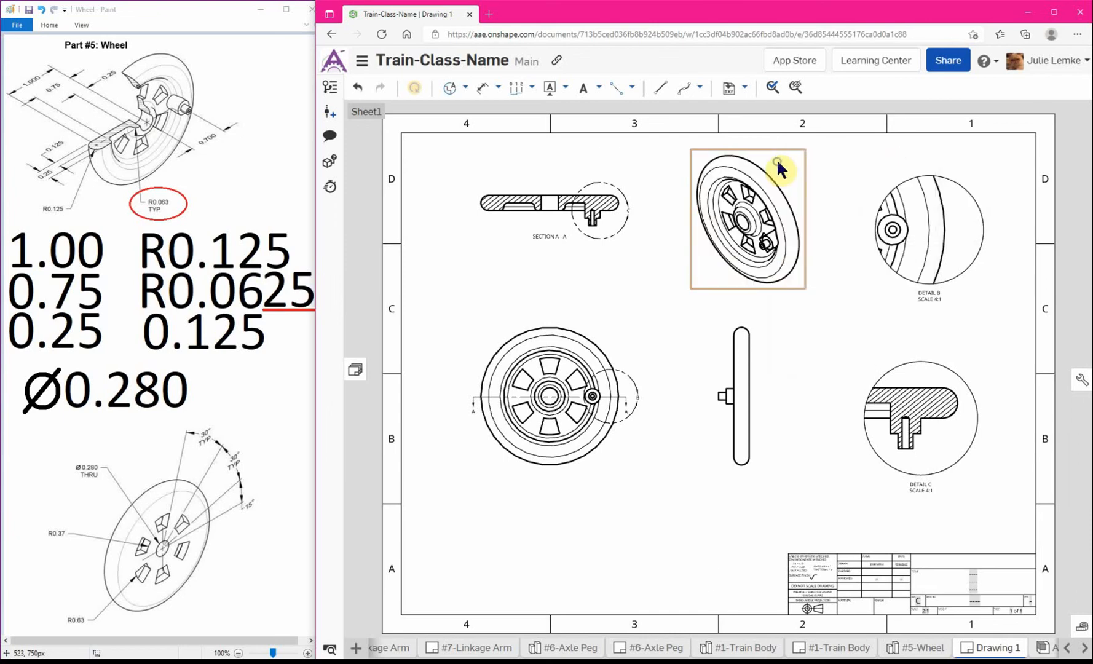
# - Display the isometric view of the wheel as a shaded view
pyautogui.rightClick(778, 167)
pyautogui.moveTo(823, 147)
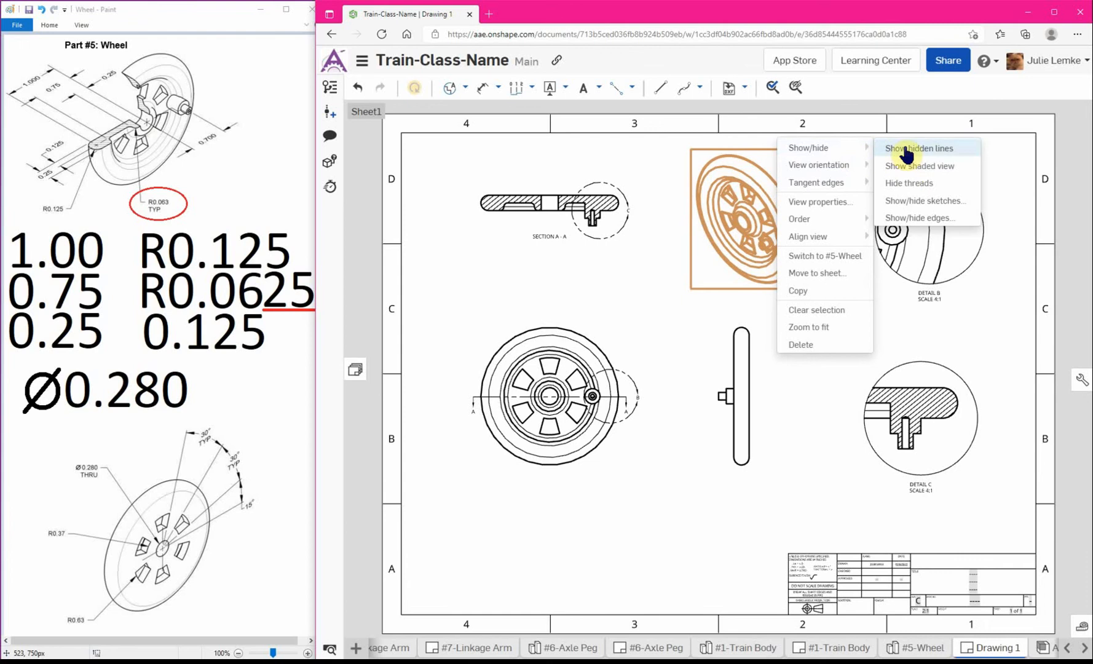
pyautogui.click(909, 164)
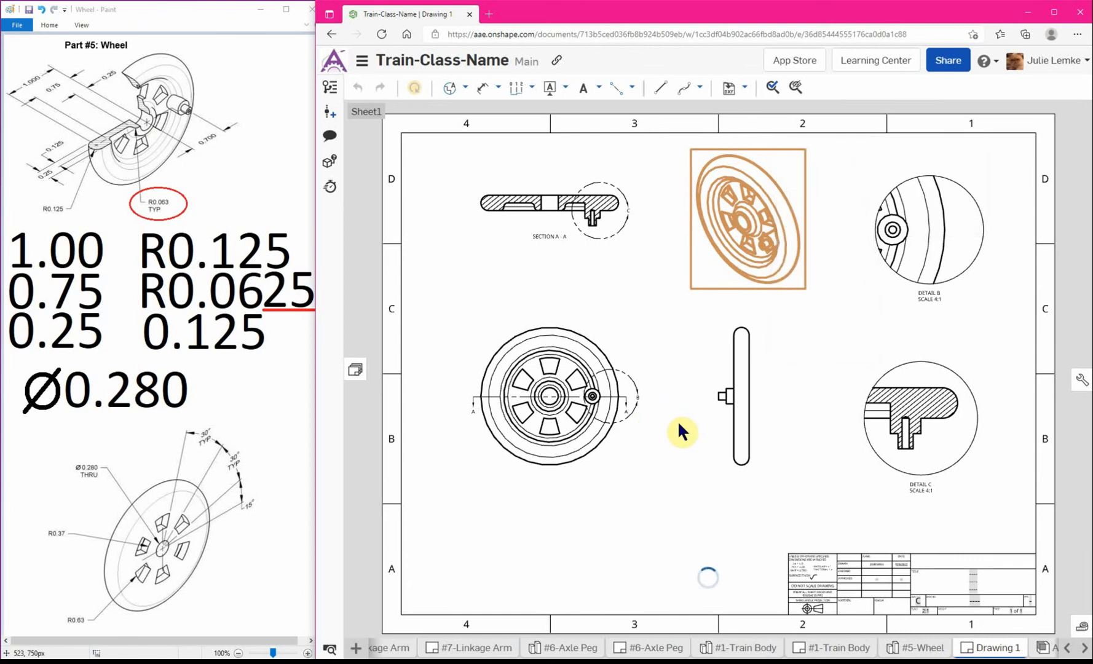
# - Show the hidden lines in the side view of the wheel
pyautogui.rightClick(721, 349)
pyautogui.moveTo(762, 326)
pyautogui.click(919, 325)
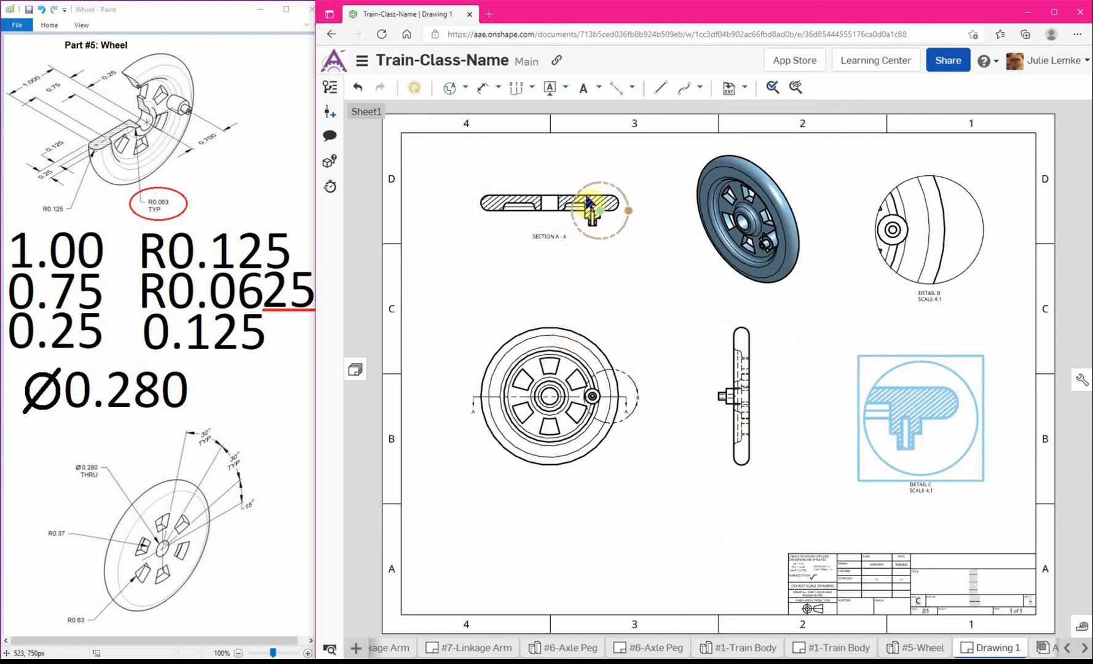
# - Add a center mark to the rounded rim end in Detail C
pyautogui.click(631, 87)
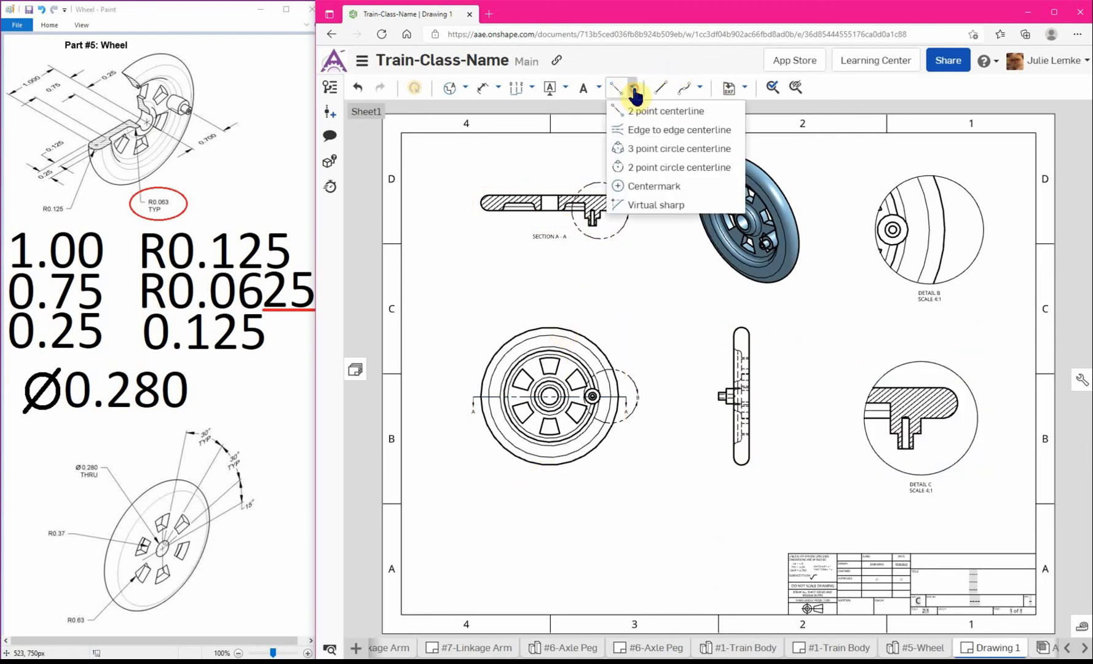
pyautogui.click(648, 187)
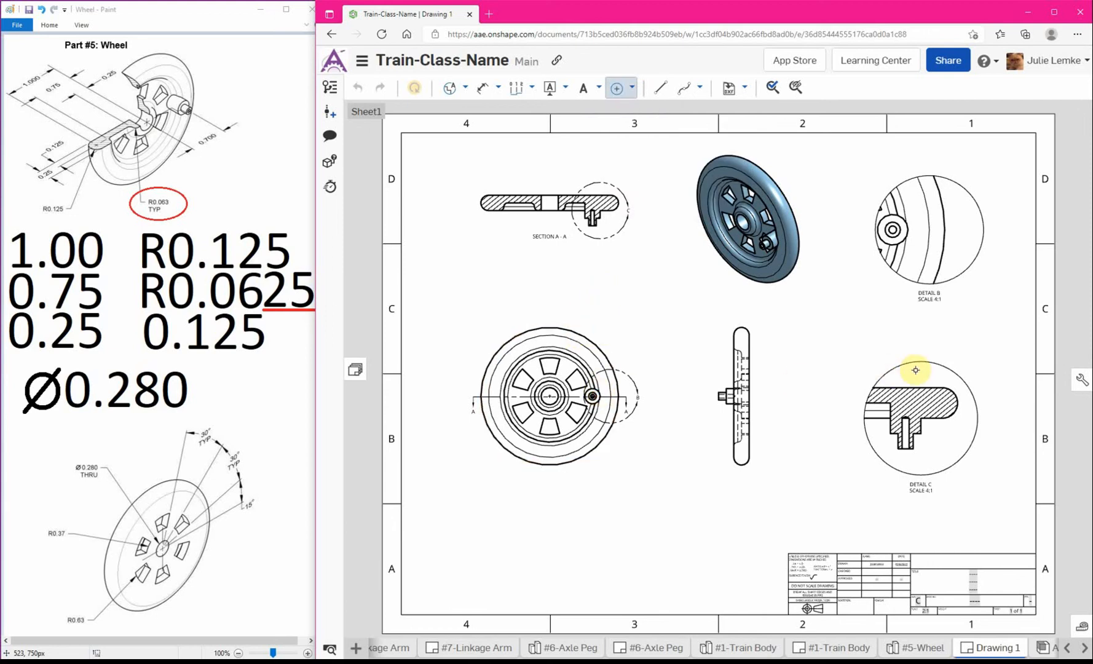
pyautogui.click(957, 396)
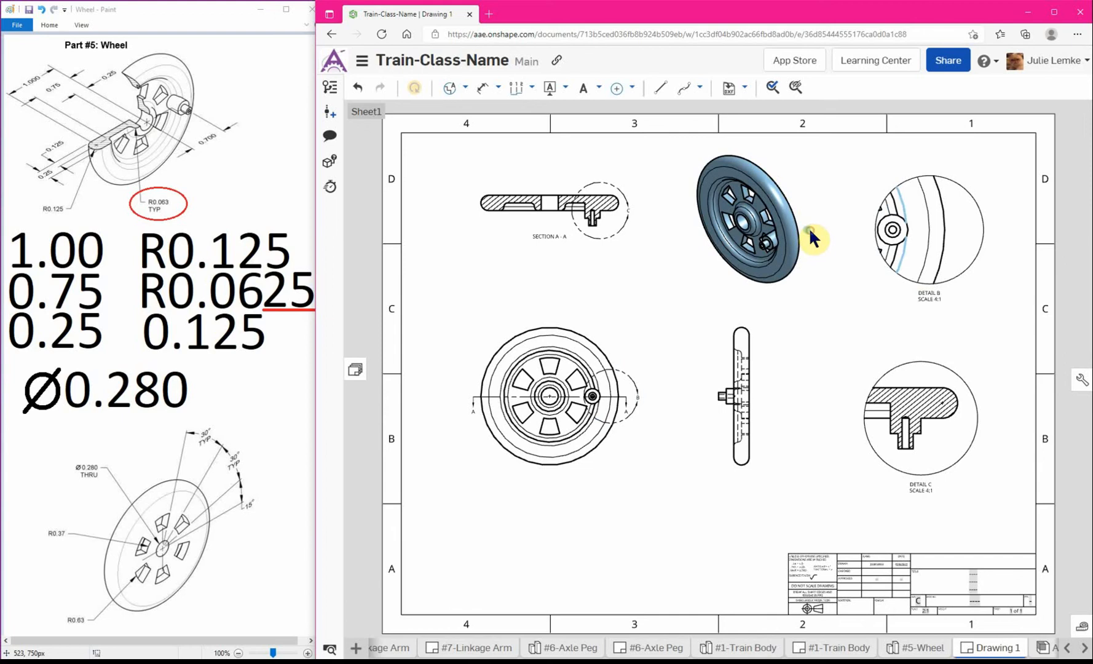
# - Add center marks to both rounded rim ends in section A-A and to the wheel's bore in the front view
pyautogui.click(615, 90)
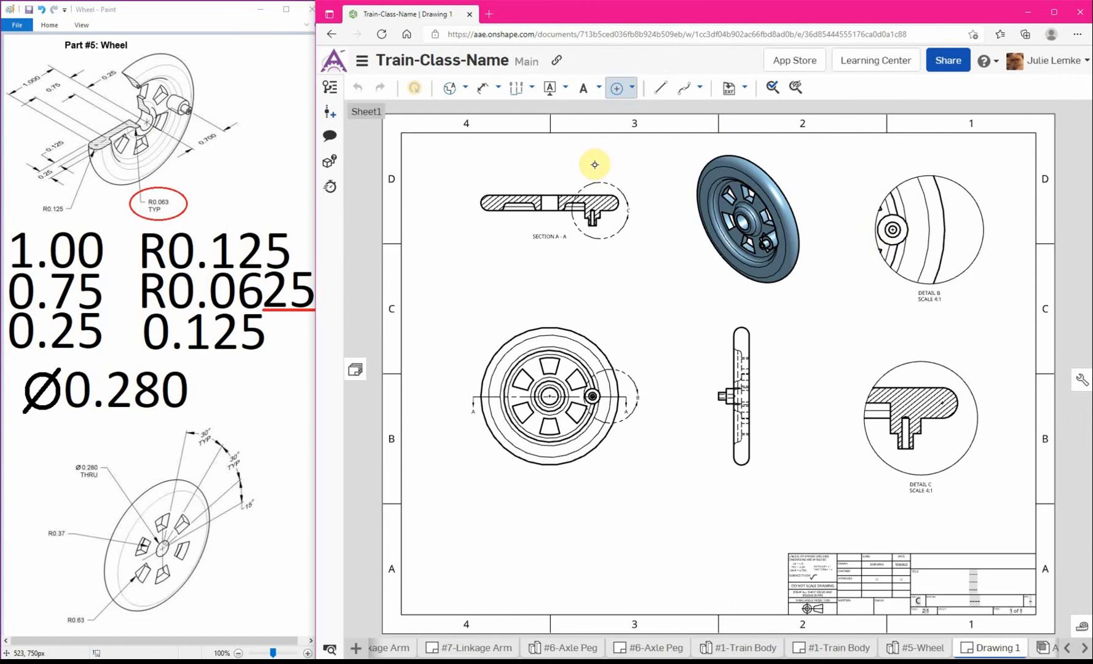
pyautogui.scroll(3, 487, 177)
pyautogui.scroll(3, 480, 241)
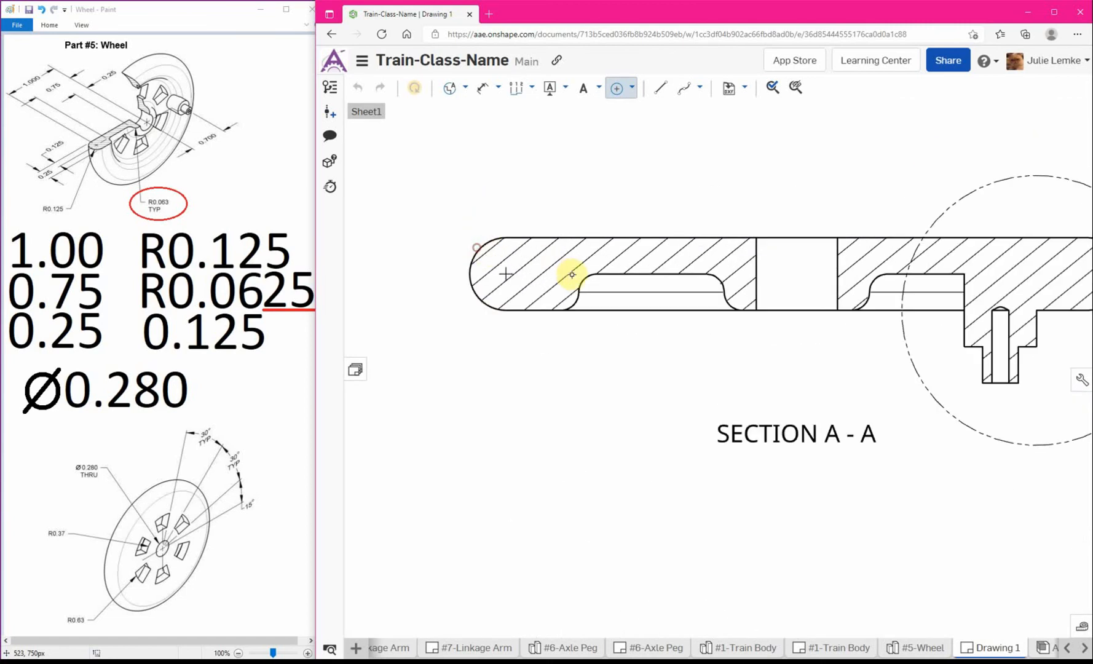
pyautogui.scroll(-3, 592, 276)
pyautogui.scroll(3, 825, 265)
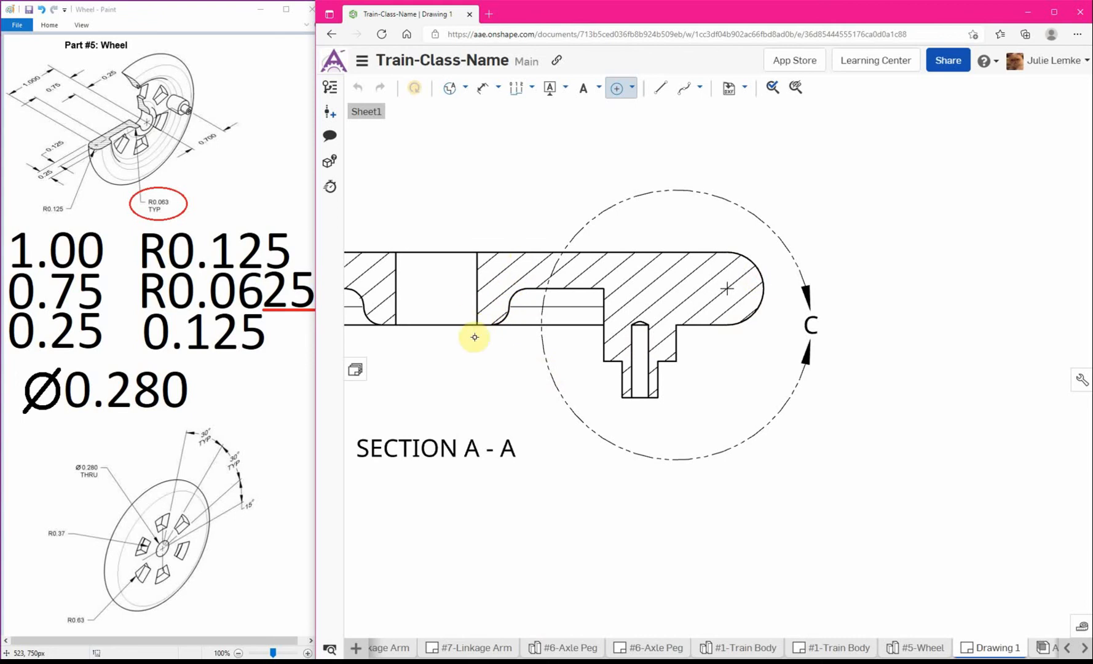
pyautogui.scroll(-5, 476, 377)
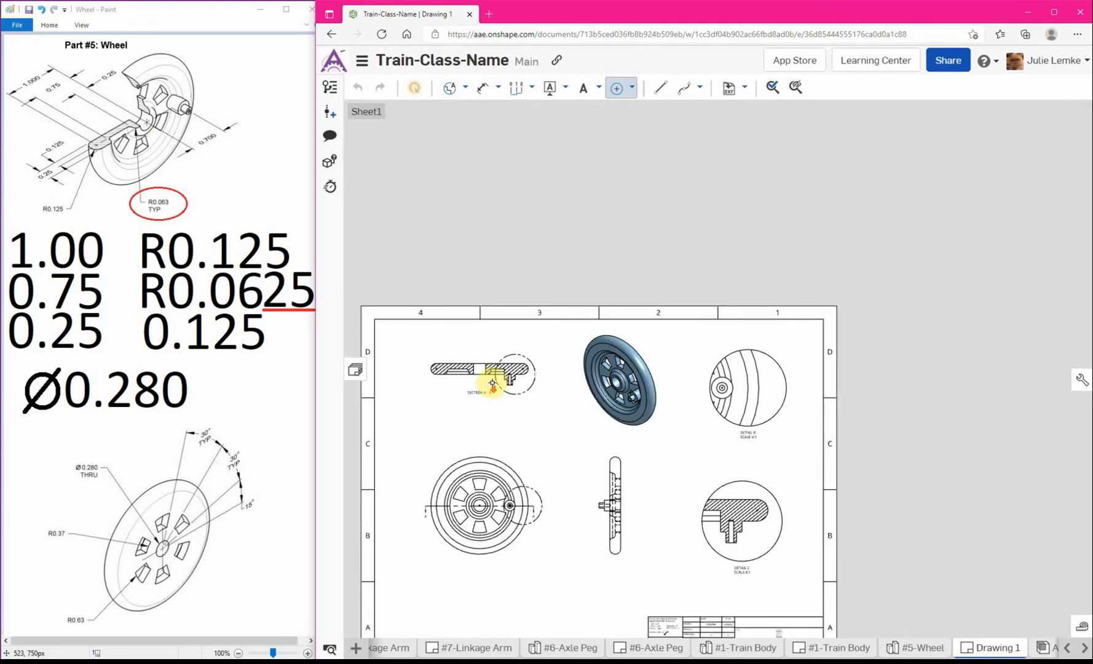
pyautogui.scroll(3, 609, 324)
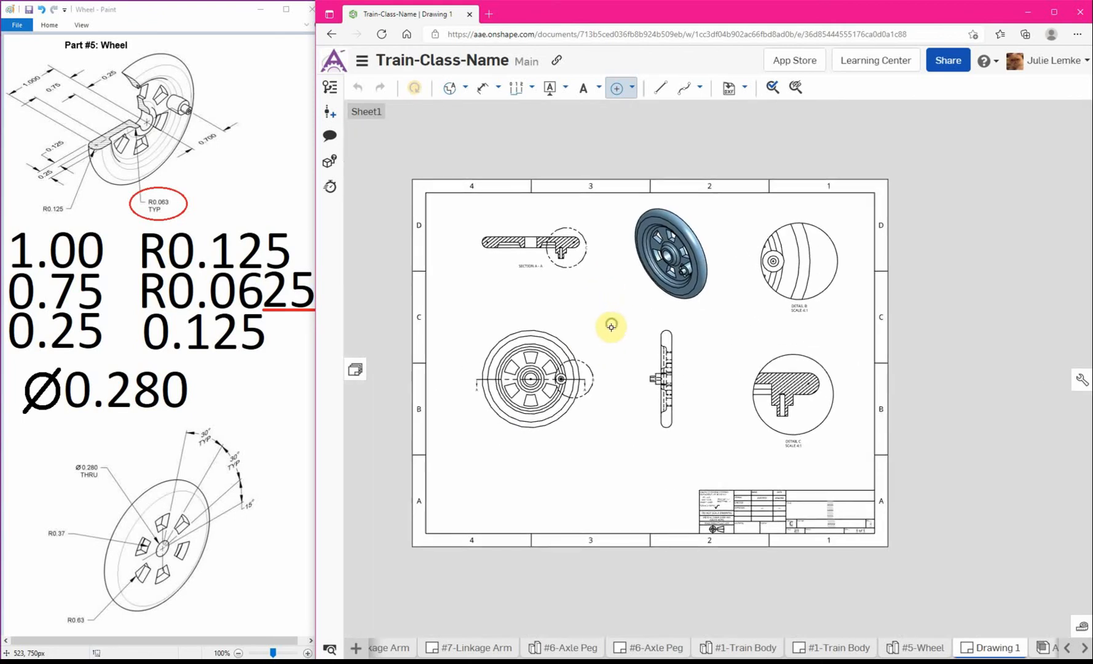
pyautogui.scroll(1, 613, 365)
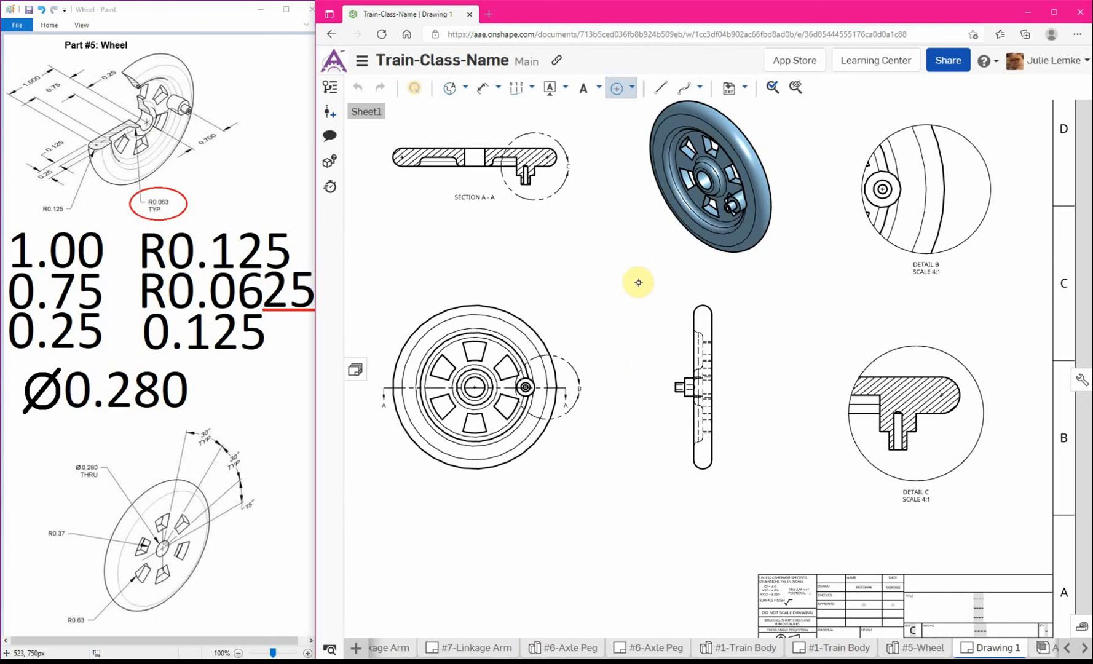
# - Check the front, side, section and detail views for features that still lack center marks
pyautogui.moveTo(639, 244)
pyautogui.mouseDown(button='middle')
pyautogui.moveTo(856, 366)
pyautogui.moveTo(858, 164)
pyautogui.moveTo(690, 220)
pyautogui.mouseUp(button='middle')
pyautogui.scroll(-1, 653, 202)
pyautogui.scroll(4, 653, 292)
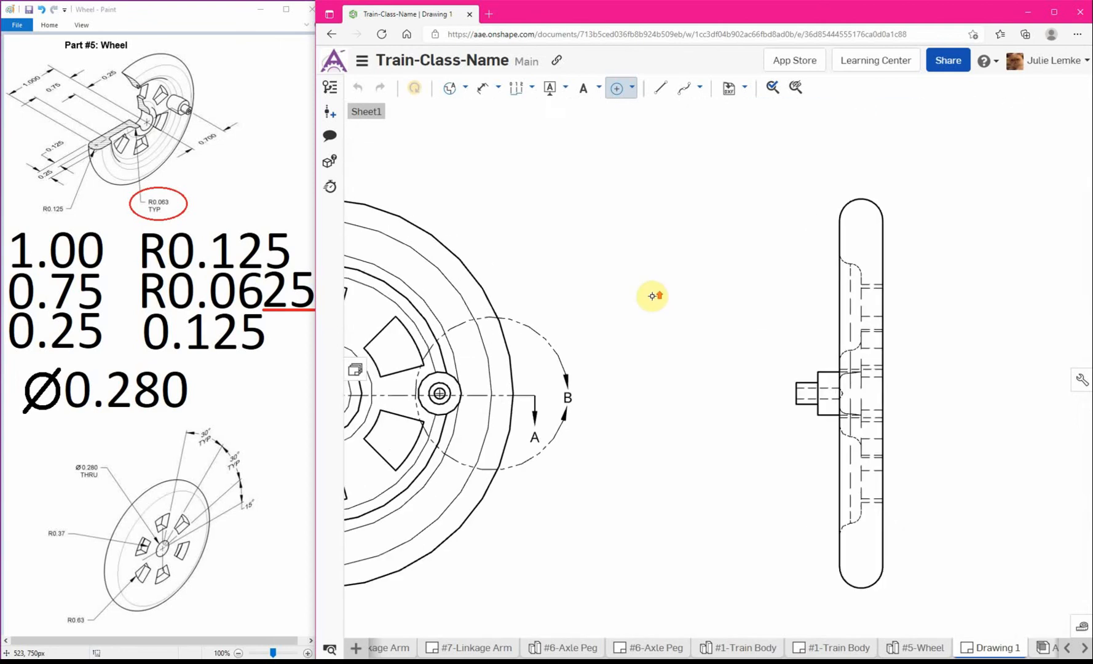
pyautogui.scroll(-5, 649, 288)
pyautogui.scroll(-3, 658, 280)
pyautogui.moveTo(659, 280); pyautogui.dragTo(631, 335, button='middle')
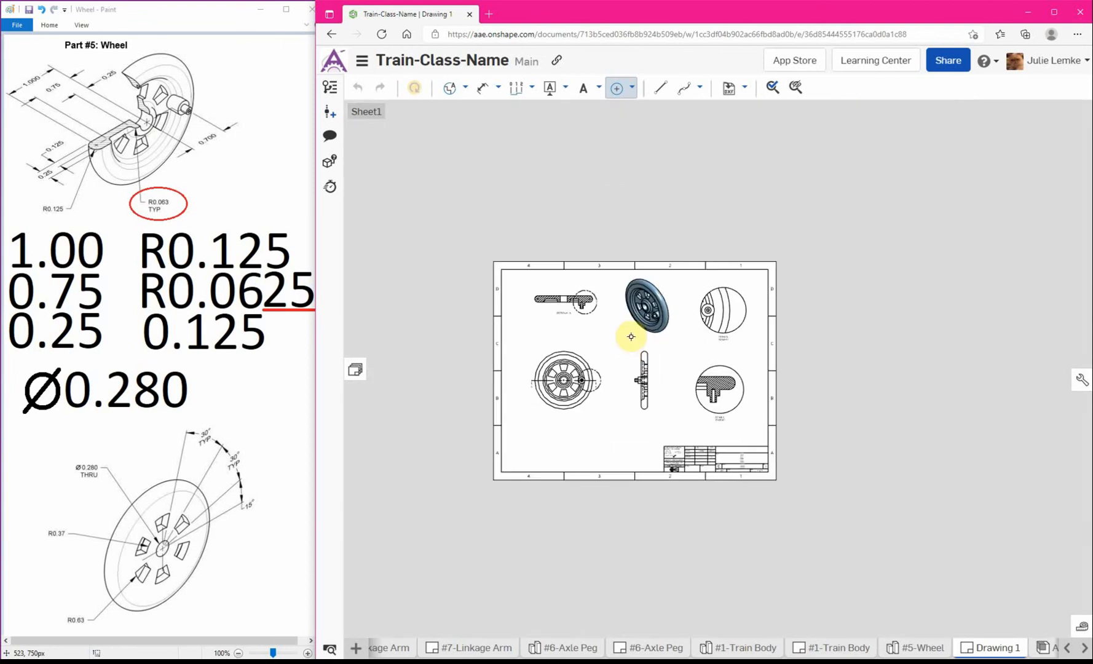
pyautogui.scroll(4, 629, 266)
pyautogui.scroll(-3, 632, 268)
pyautogui.scroll(3, 604, 384)
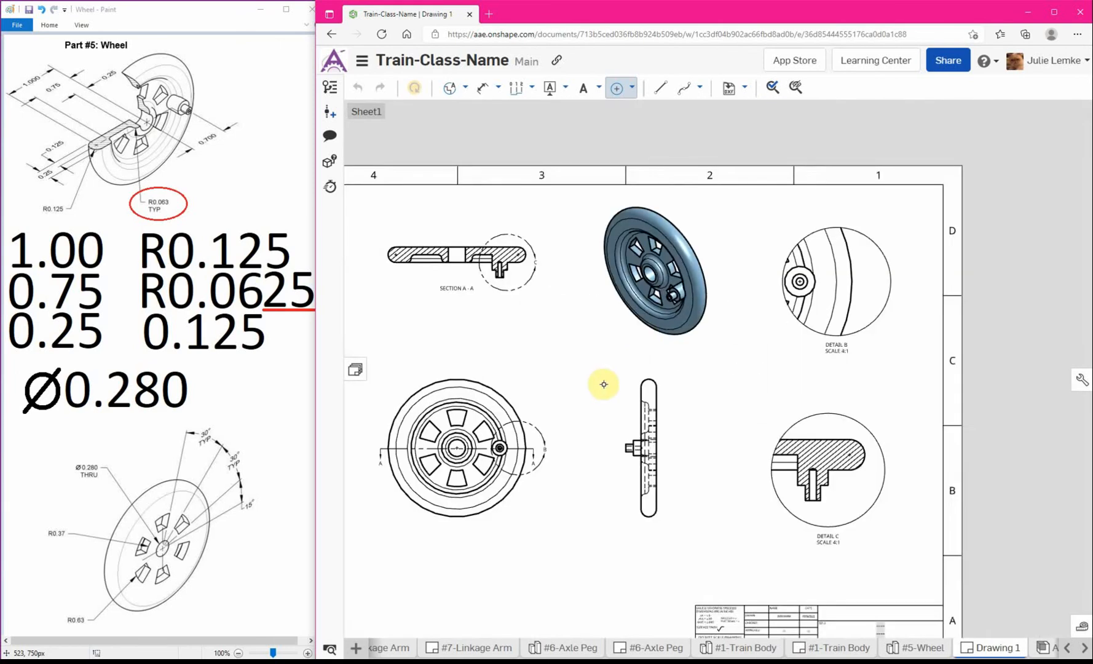
pyautogui.moveTo(605, 377)
pyautogui.mouseDown(button='middle')
pyautogui.moveTo(695, 415)
pyautogui.moveTo(568, 264)
pyautogui.moveTo(688, 350)
pyautogui.moveTo(501, 336)
pyautogui.moveTo(578, 305)
pyautogui.moveTo(607, 313)
pyautogui.moveTo(590, 340)
pyautogui.moveTo(604, 299)
pyautogui.moveTo(647, 309)
pyautogui.mouseUp(button='middle')
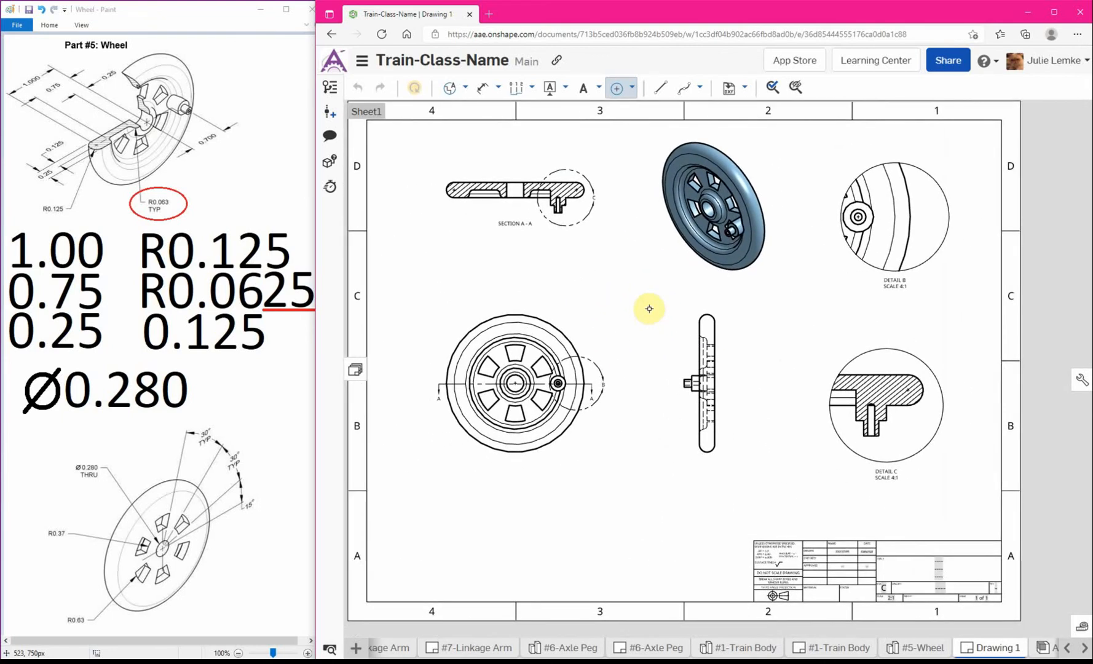
# - Add an edge to edge centerline through the wheel's center bore in section A-A
pyautogui.click(484, 91)
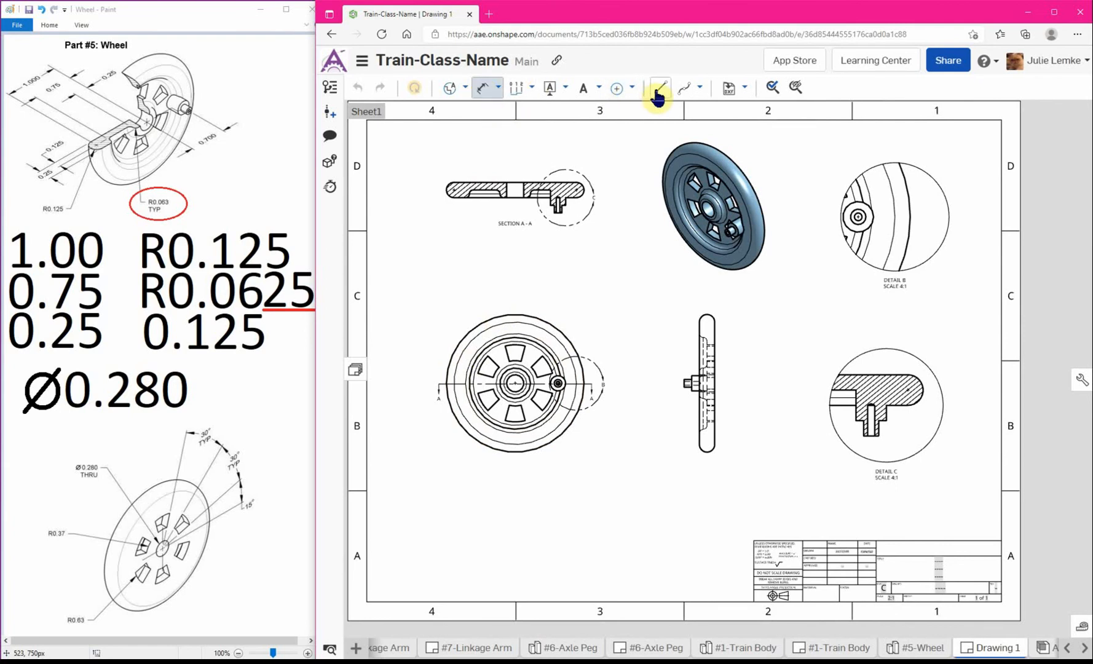
pyautogui.click(630, 94)
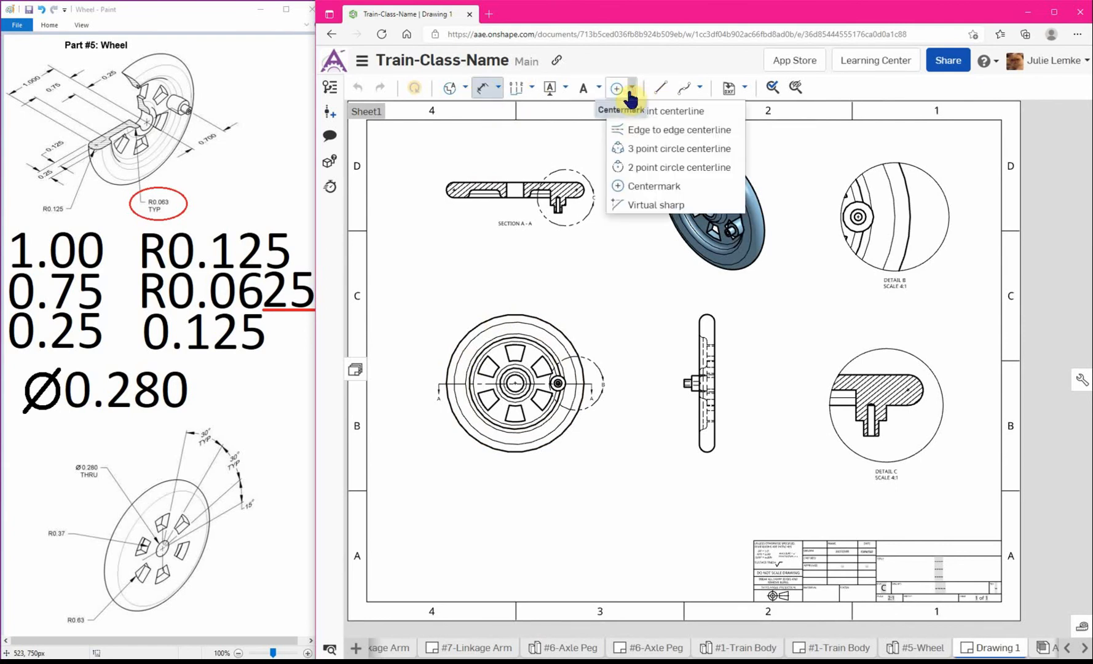
pyautogui.click(656, 130)
pyautogui.scroll(5, 427, 185)
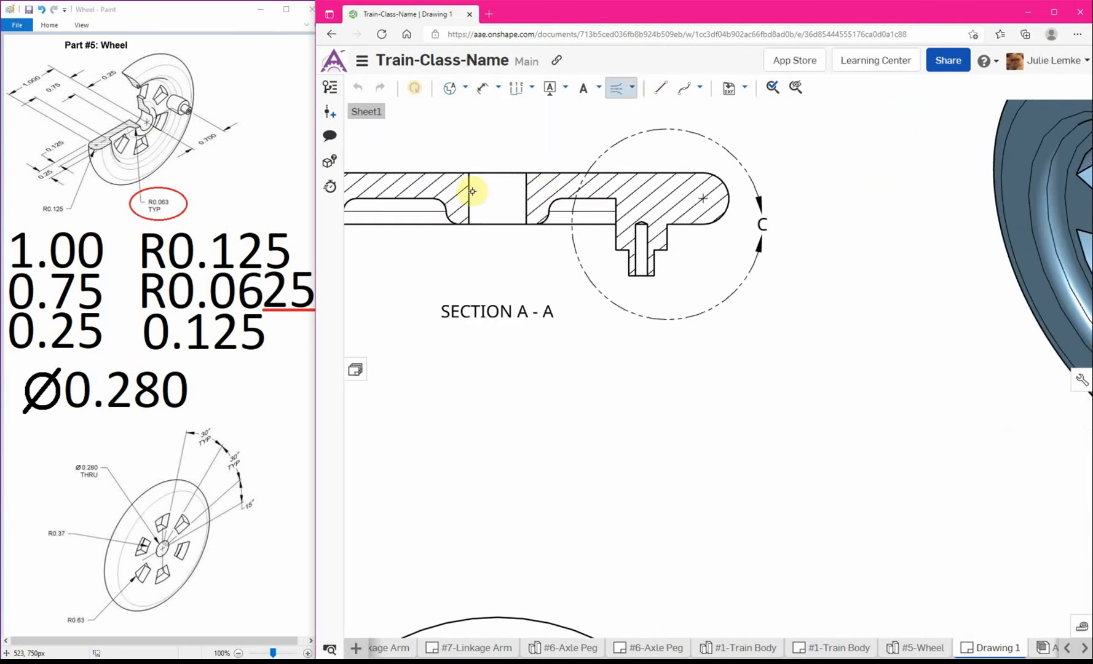
pyautogui.click(468, 192)
pyautogui.click(526, 194)
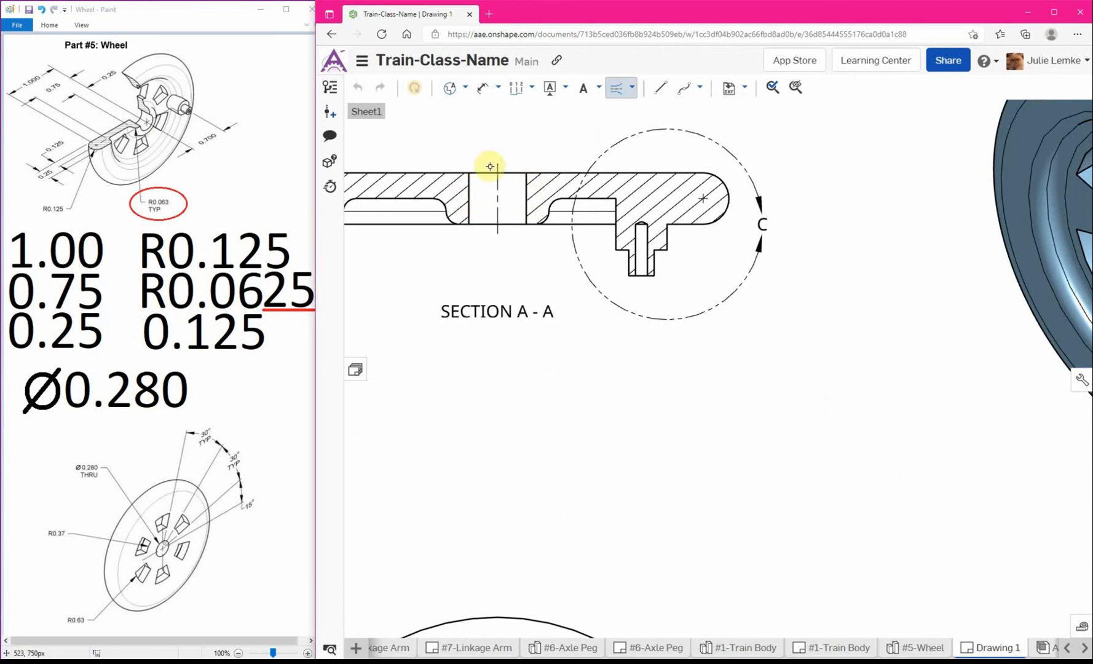
# - Add an edge to edge centerline through the peg's hole in section A-A
pyautogui.scroll(3, 636, 242)
pyautogui.click(635, 242)
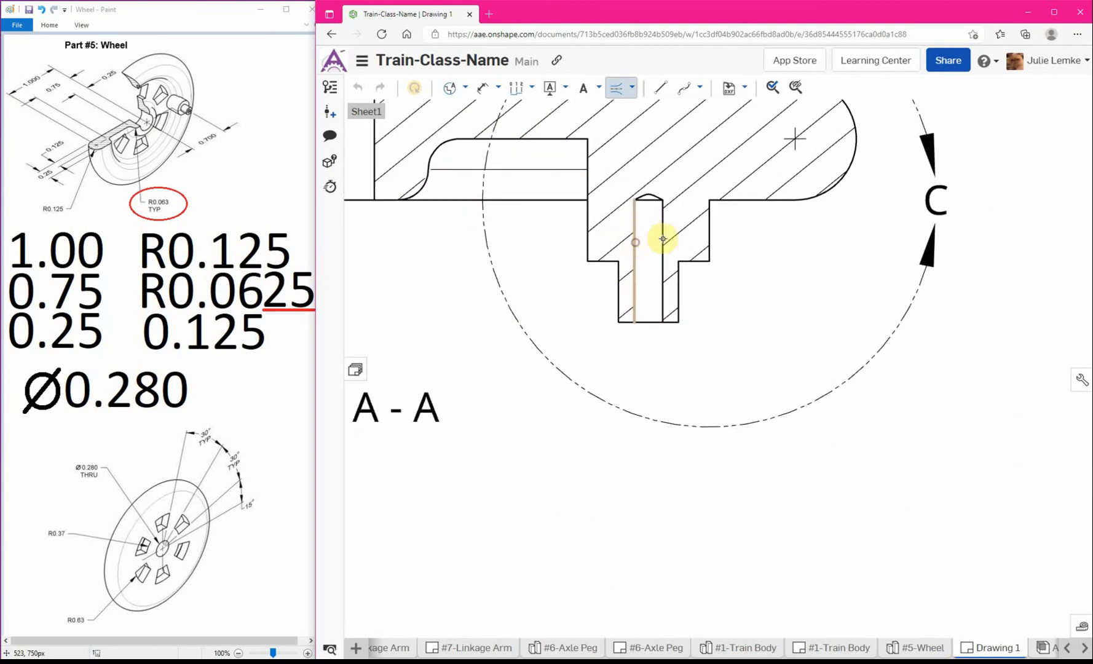
pyautogui.click(664, 241)
pyautogui.scroll(-6, 654, 172)
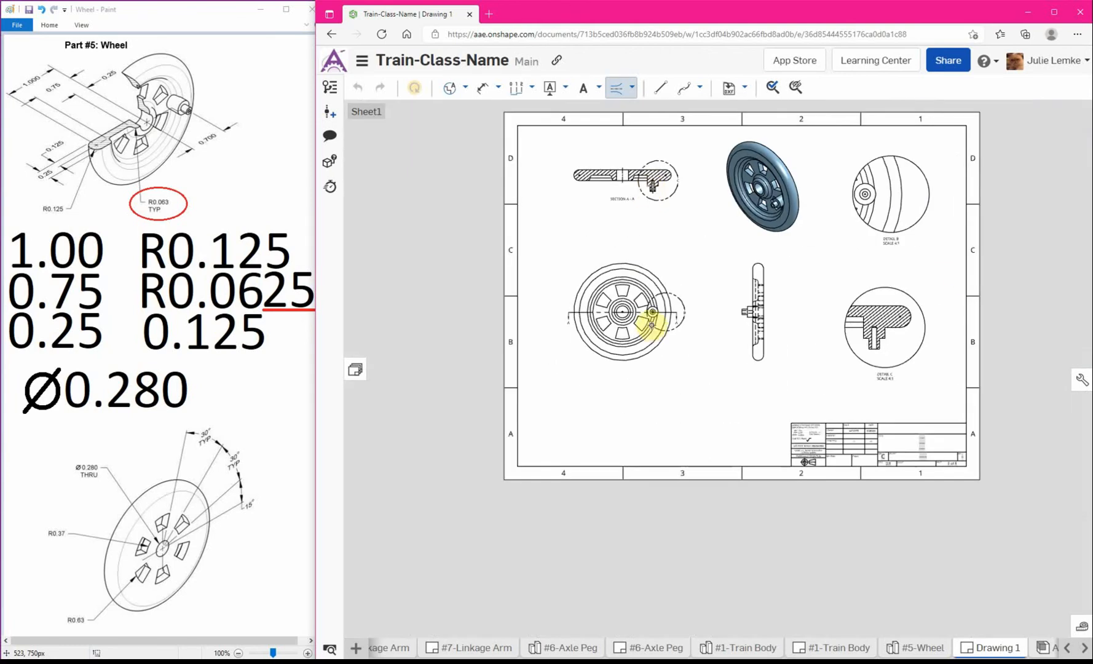
# - Add an edge to edge centerline between the hidden edges of the peg's hole in the side view
pyautogui.scroll(3, 631, 315)
pyautogui.scroll(2, 631, 315)
pyautogui.scroll(-5, 639, 215)
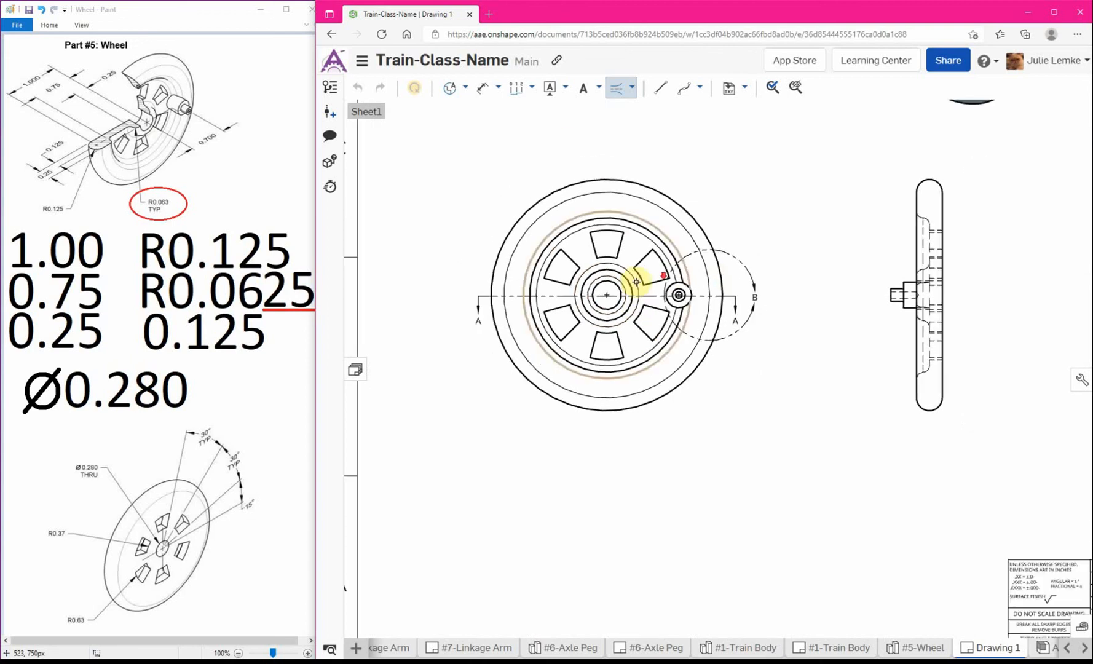
pyautogui.scroll(6, 764, 293)
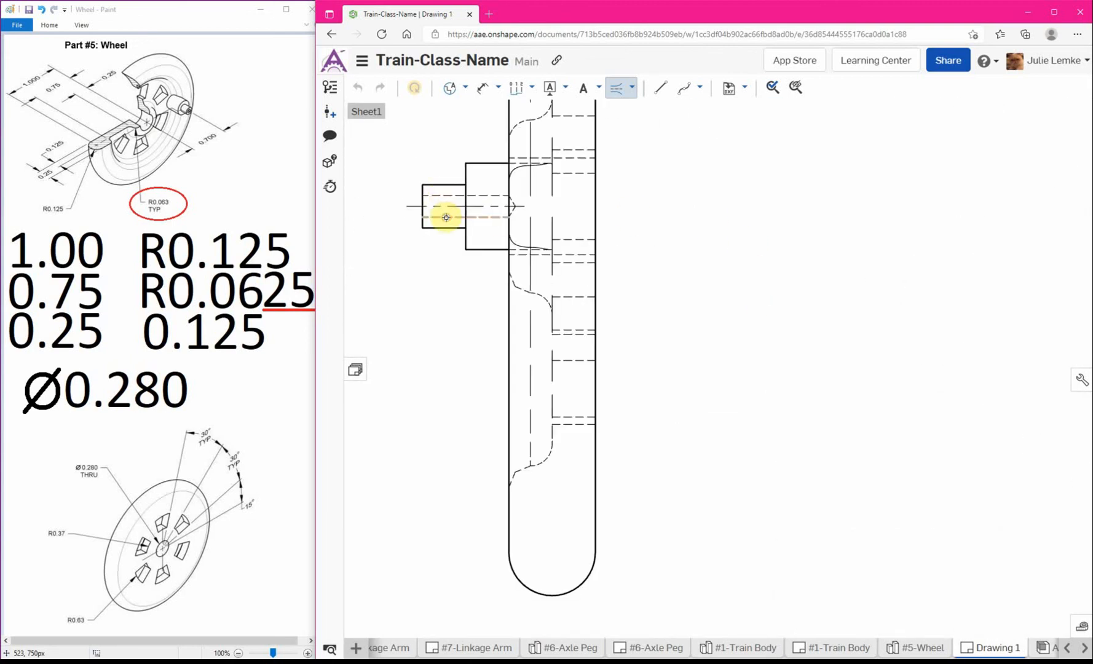
# - Add an edge to edge centerline through the peg's hole in Detail C
pyautogui.scroll(-5, 668, 231)
pyautogui.scroll(5, 886, 254)
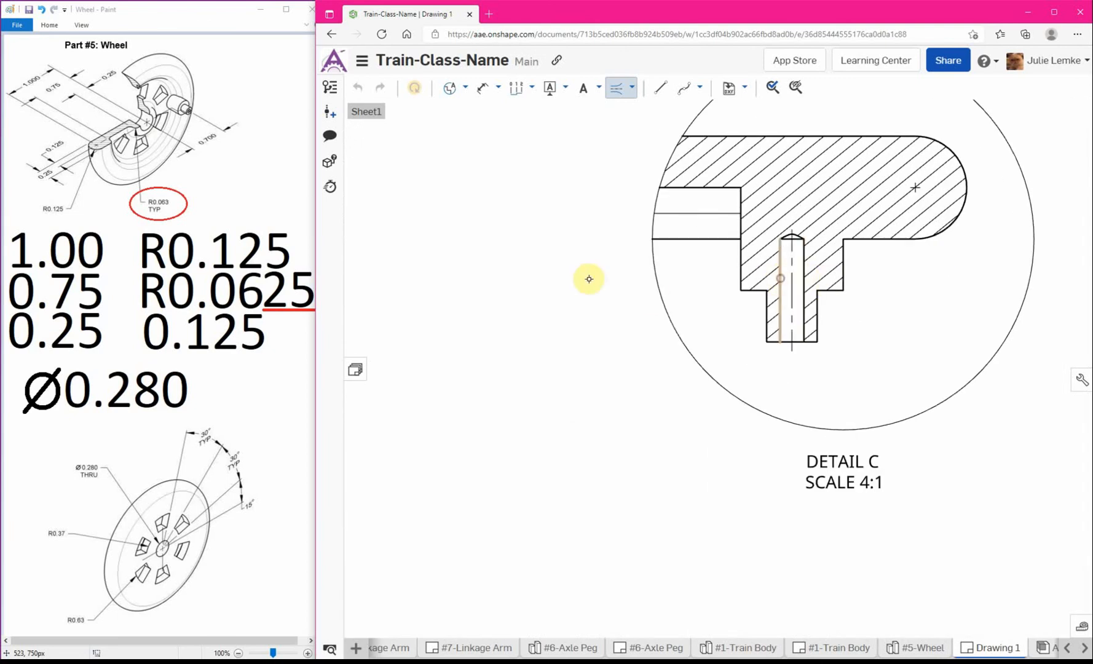
pyautogui.scroll(-3, 535, 270)
pyautogui.scroll(-3, 584, 258)
pyautogui.scroll(3, 565, 265)
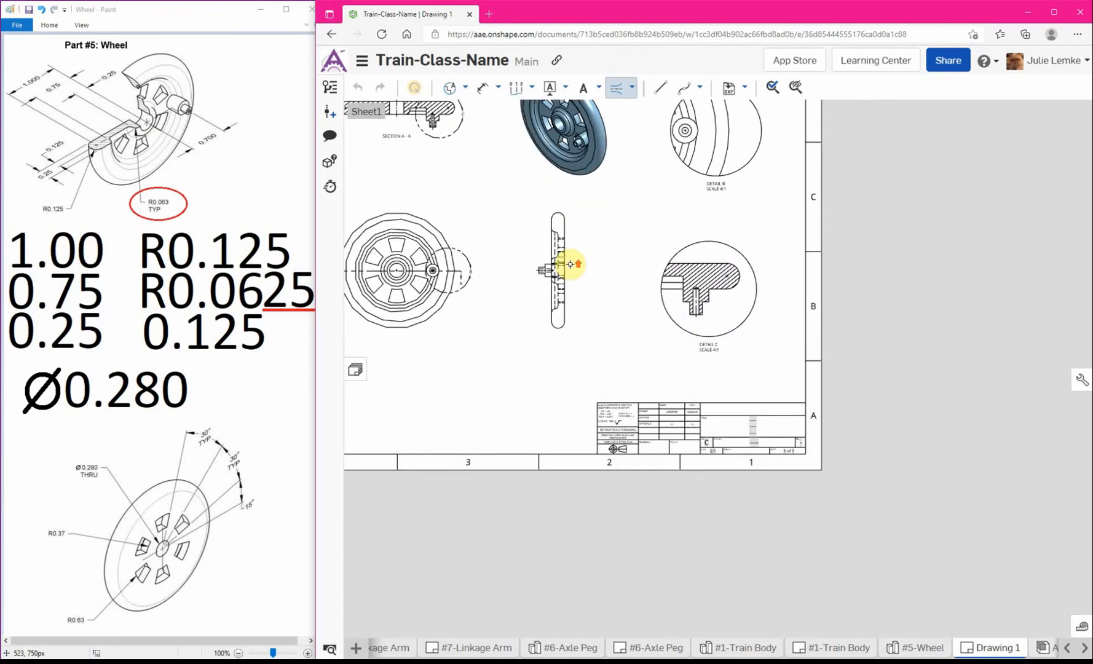
# - Extend the peg hole's centerline in the side view through the full wheel thickness, ending just past the wheel's flat face
pyautogui.scroll(3, 556, 272)
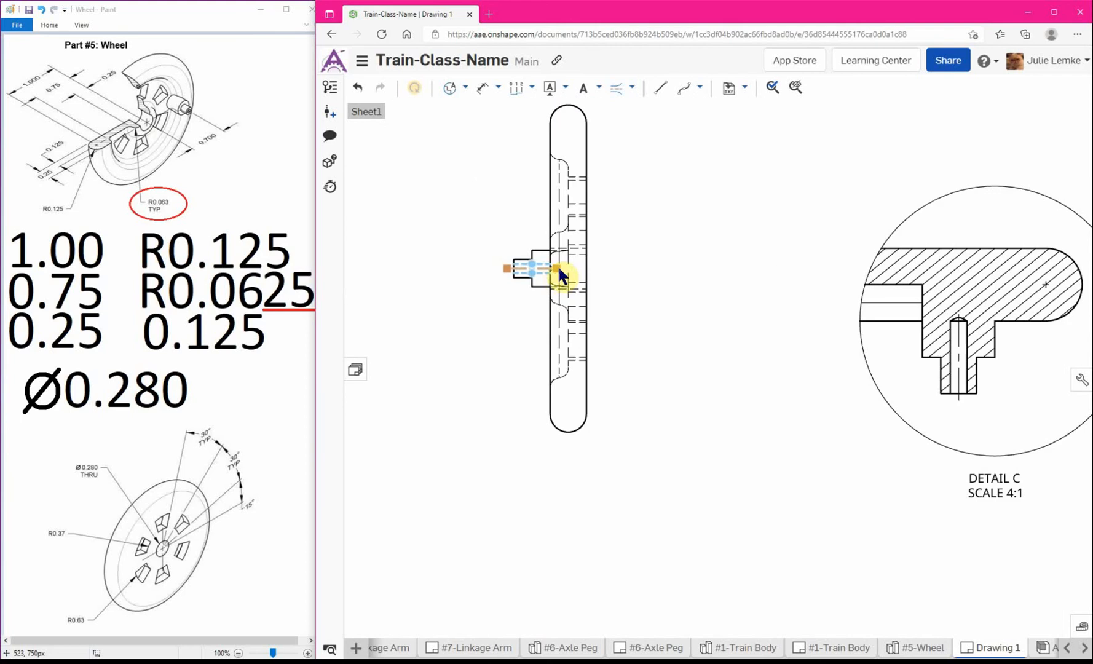
pyautogui.click(560, 268)
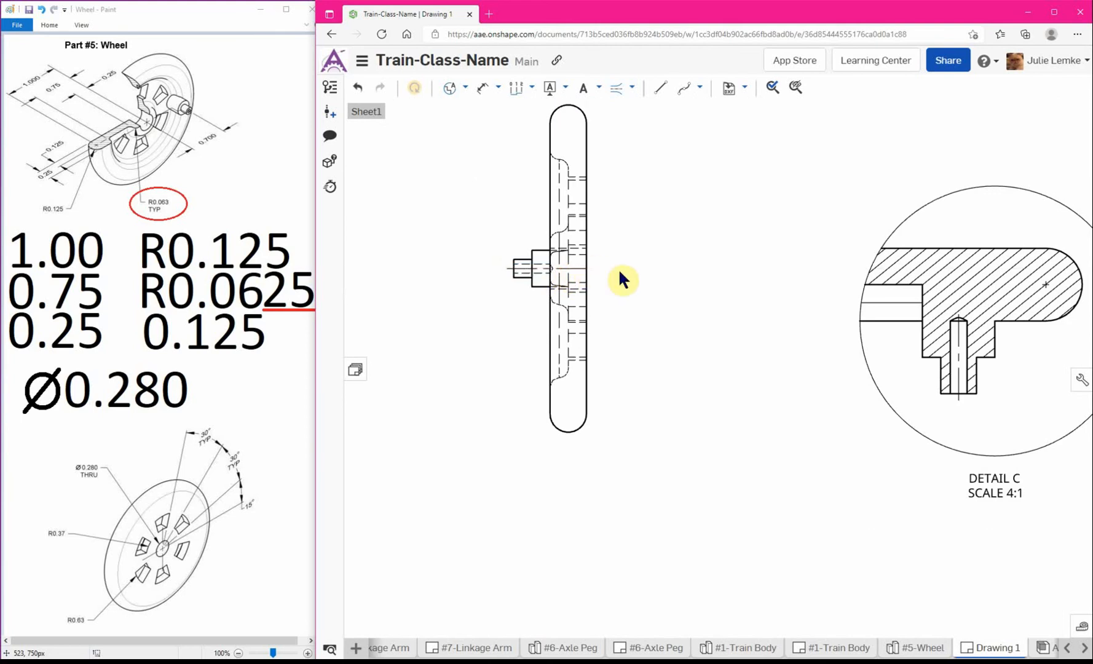
pyautogui.scroll(3, 594, 270)
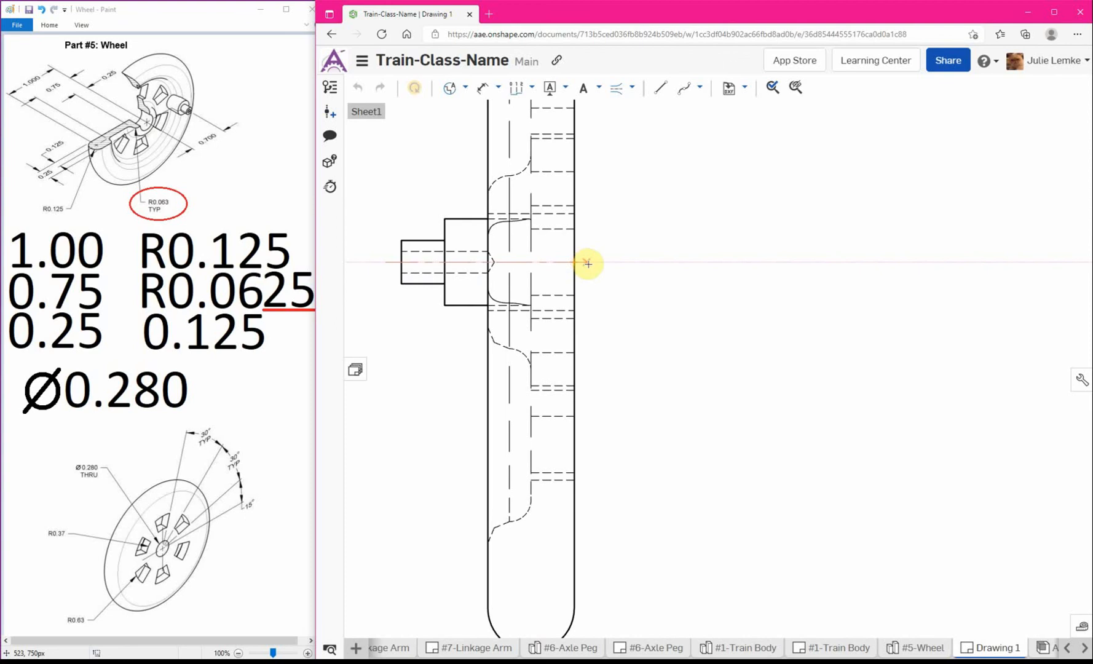
pyautogui.click(587, 262)
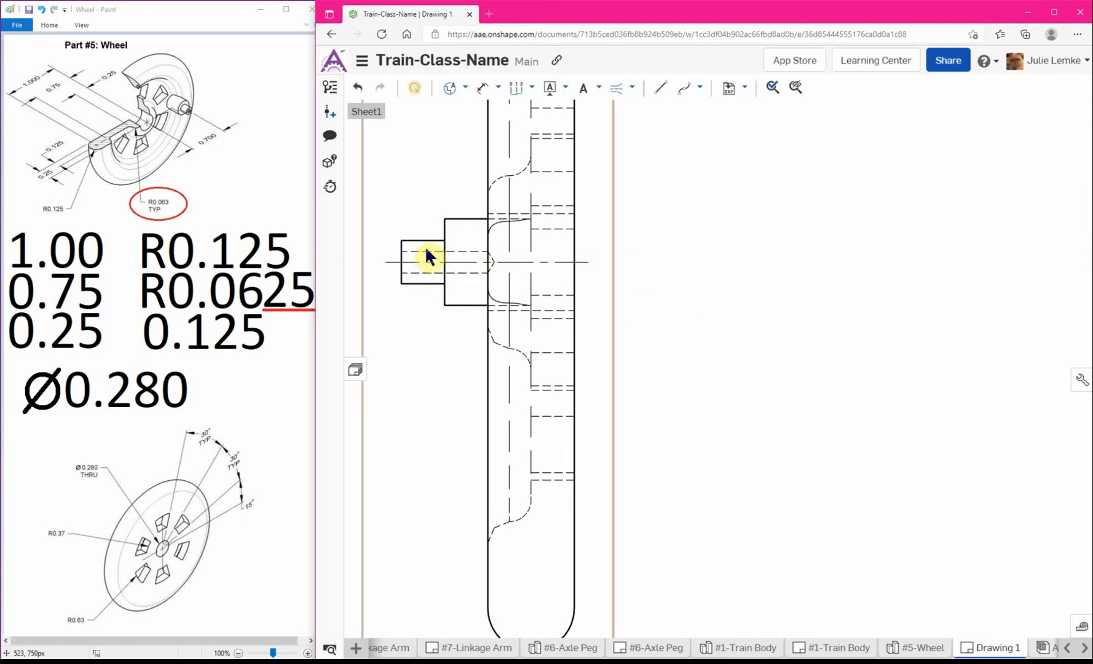
# - Add a hole callout to the peg's hole in Detail B, placing its text below and left of the detail circle
pyautogui.scroll(-10, 602, 283)
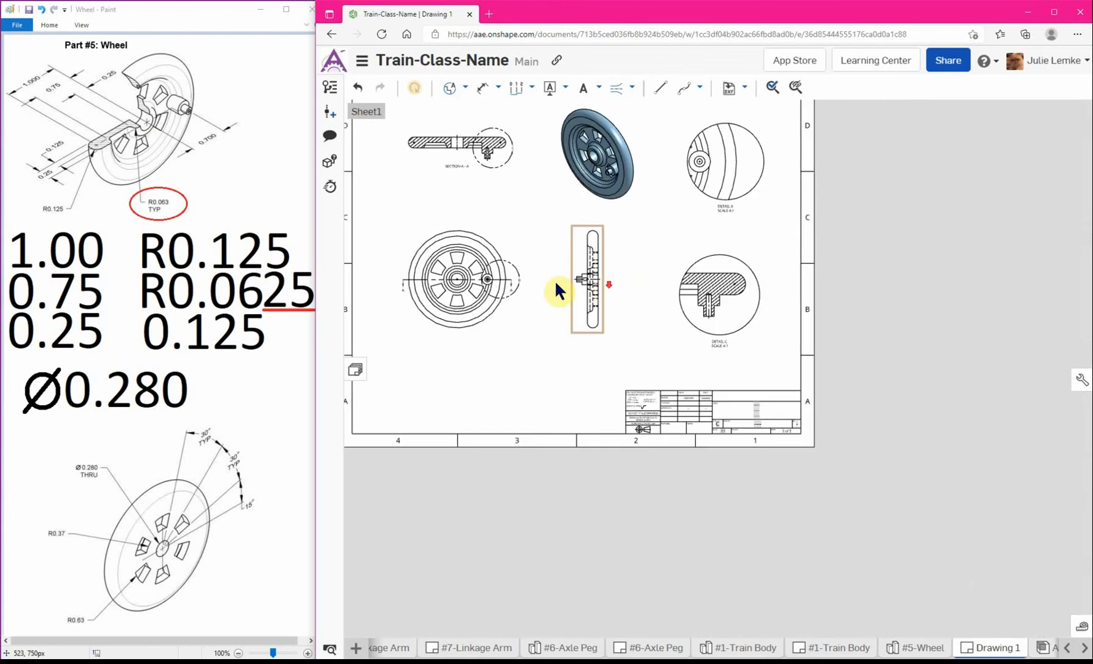
pyautogui.moveTo(438, 203)
pyautogui.mouseDown(button='middle')
pyautogui.moveTo(458, 253)
pyautogui.moveTo(483, 272)
pyautogui.mouseUp(button='middle')
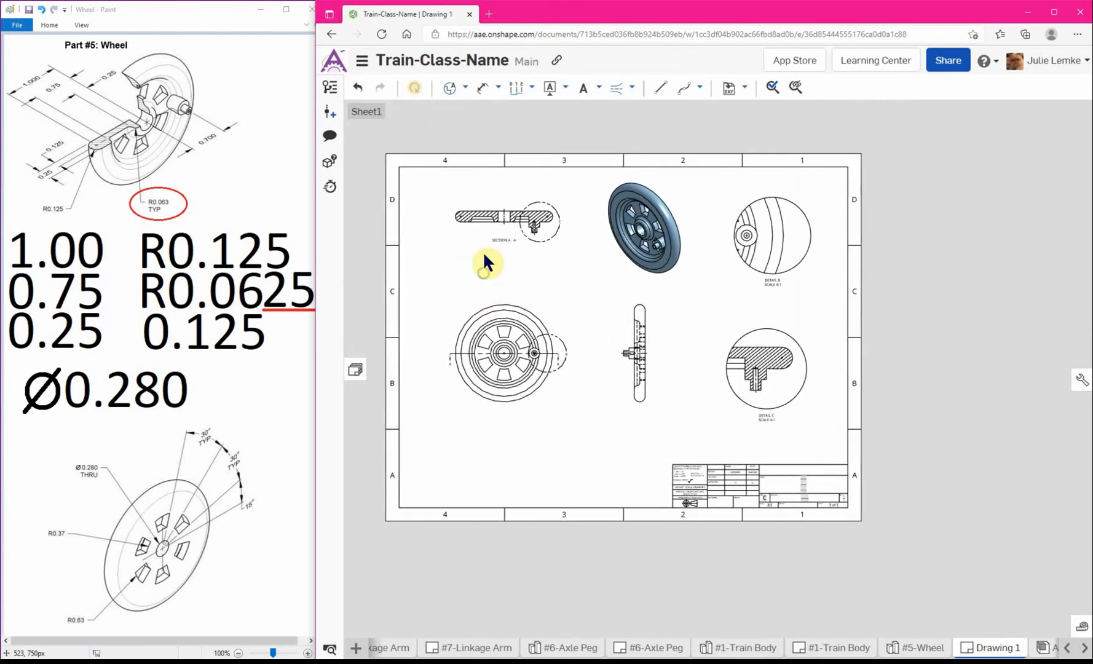
pyautogui.click(498, 95)
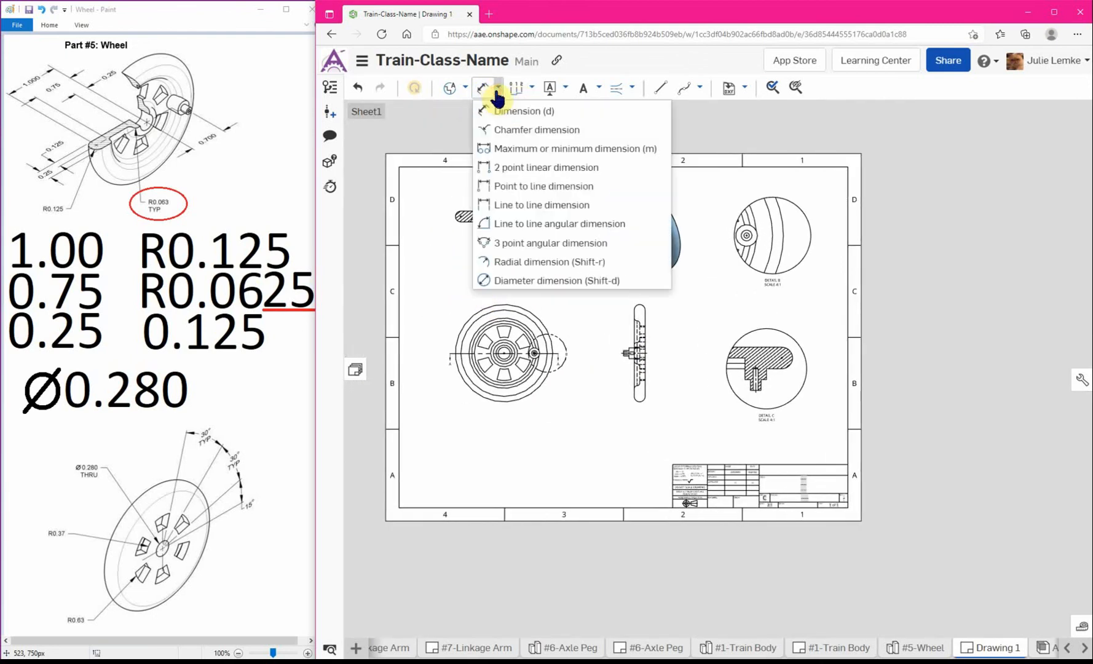
pyautogui.click(531, 88)
pyautogui.click(529, 129)
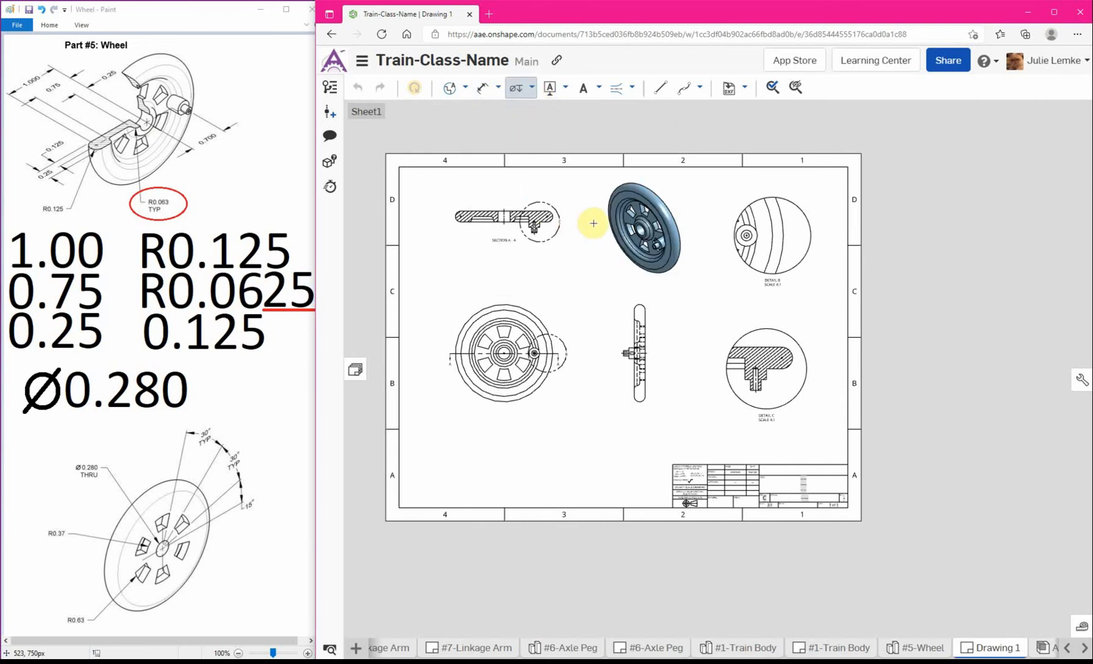
pyautogui.scroll(4, 826, 245)
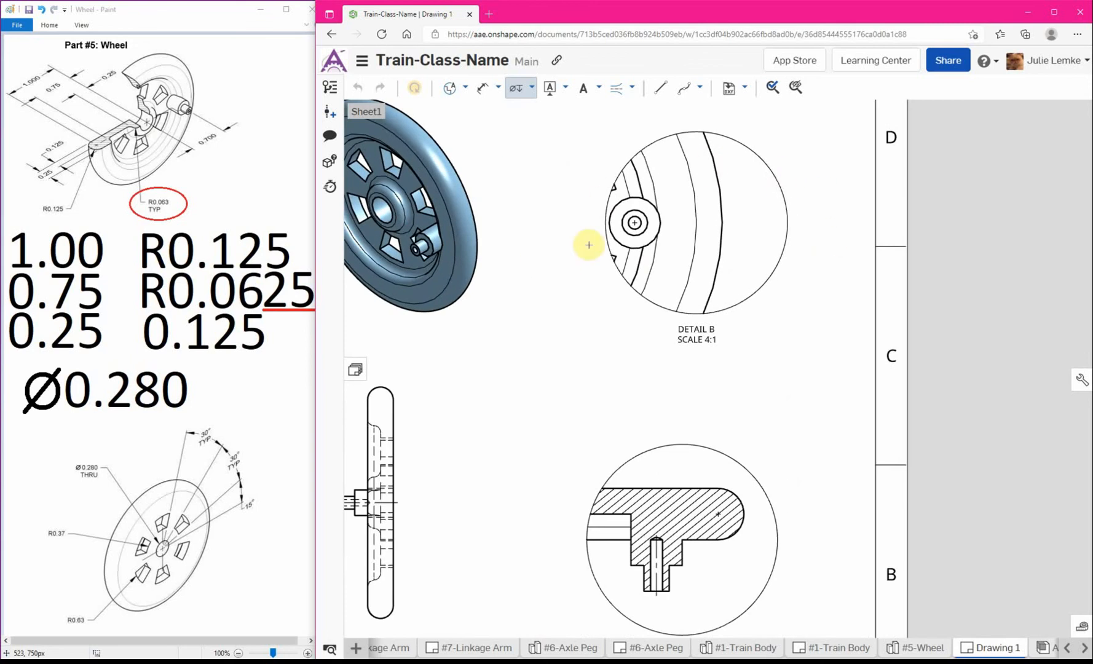
pyautogui.click(633, 223)
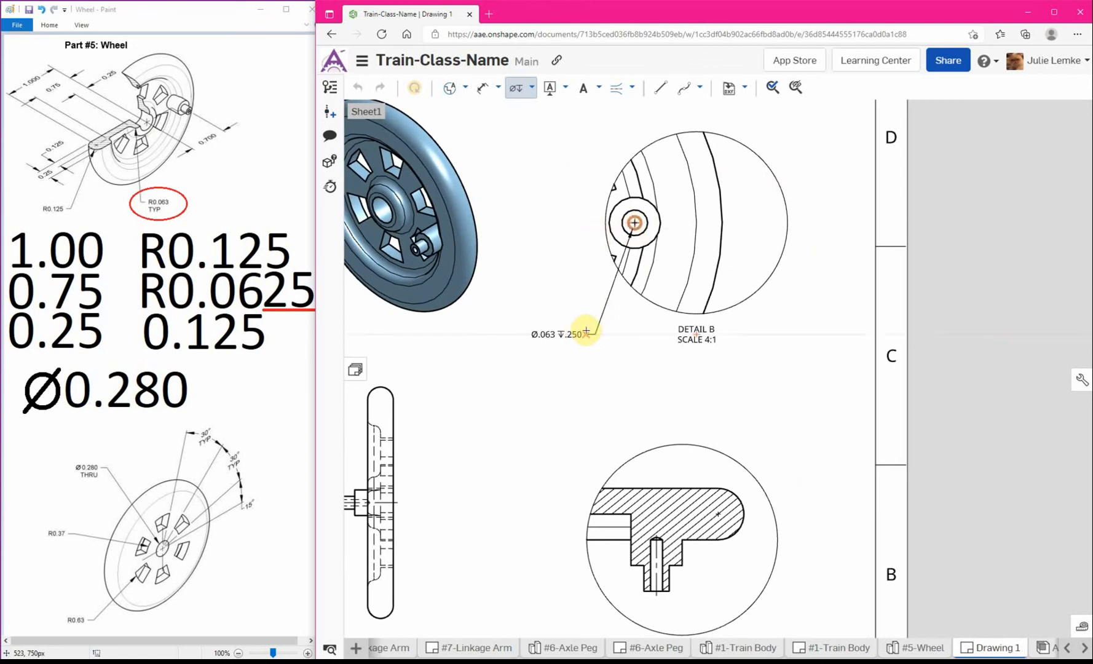
pyautogui.click(590, 343)
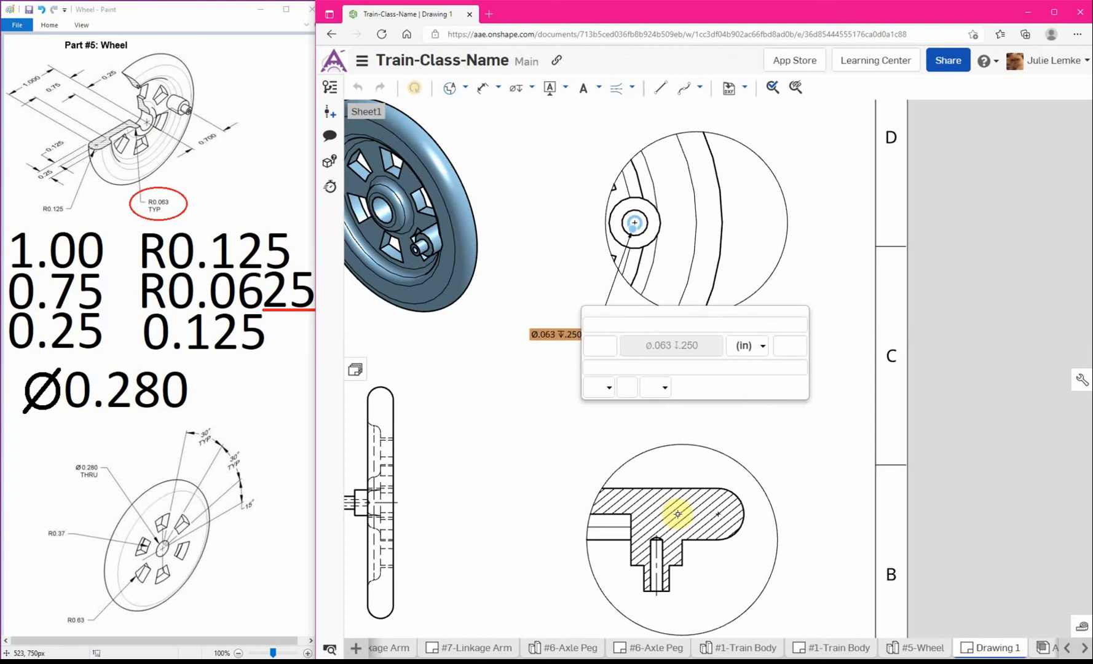
pyautogui.press('Escape')
pyautogui.doubleClick(564, 331)
pyautogui.click(636, 222)
pyautogui.scroll(6, 639, 501)
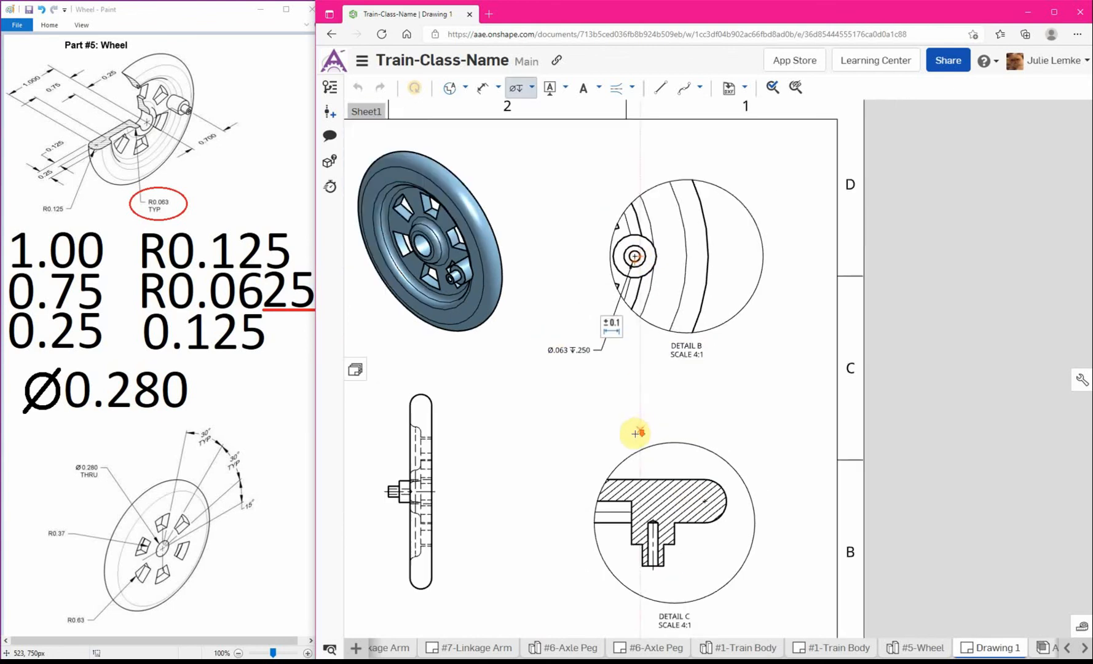
# - Add a hole callout to the wheel's center bore in the front view, placing its text below and right of the wheel
pyautogui.scroll(-3, 431, 574)
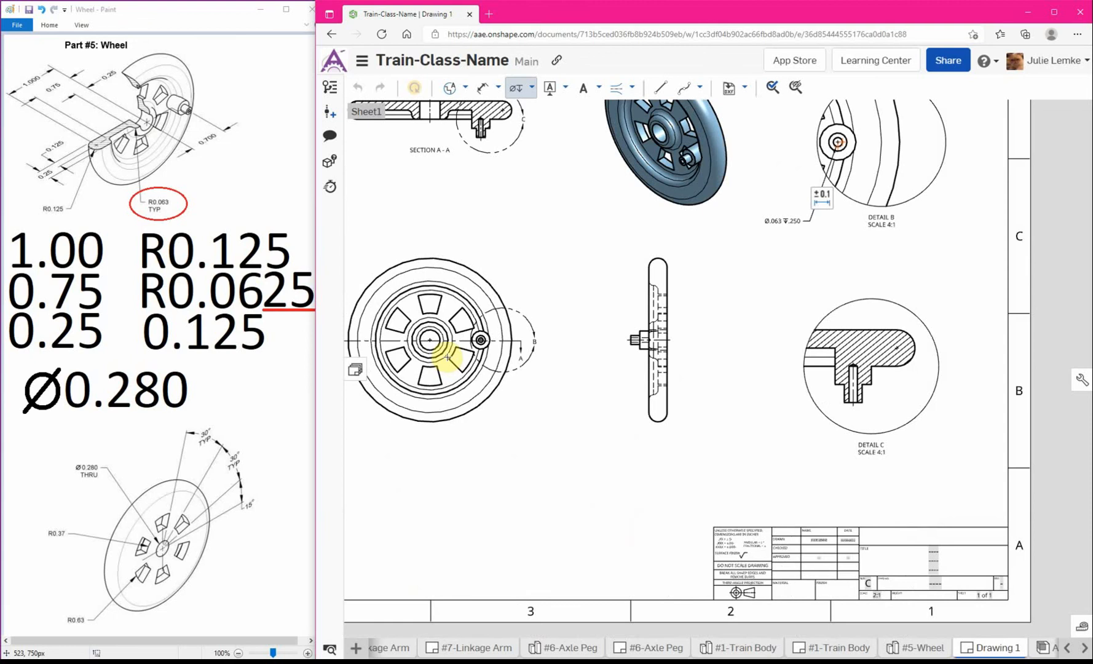
pyautogui.click(428, 346)
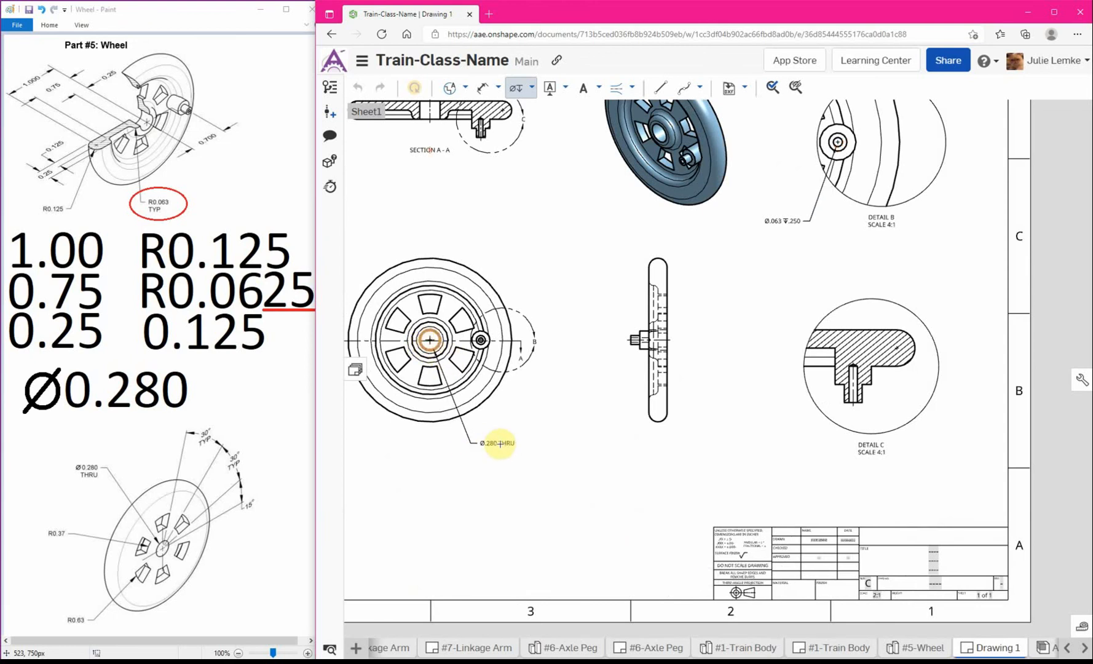
pyautogui.click(500, 439)
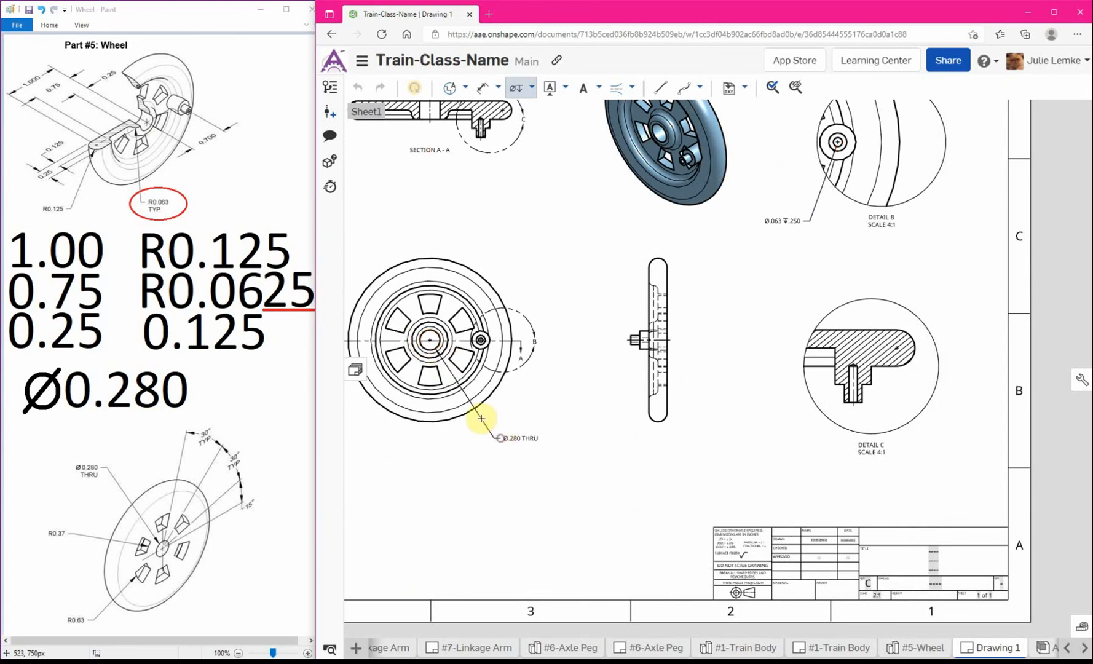
# - Dimension the angle between the two straight sides of the upper-left window in the front view, placing it outside the wheel
pyautogui.click(489, 92)
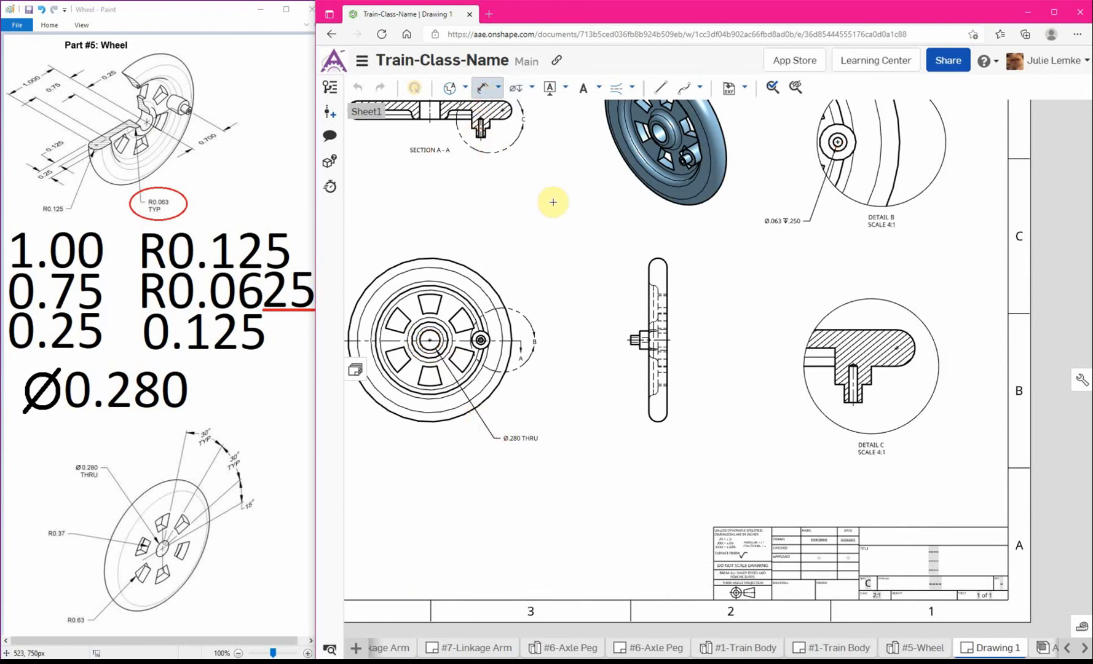
pyautogui.scroll(-5, 572, 255)
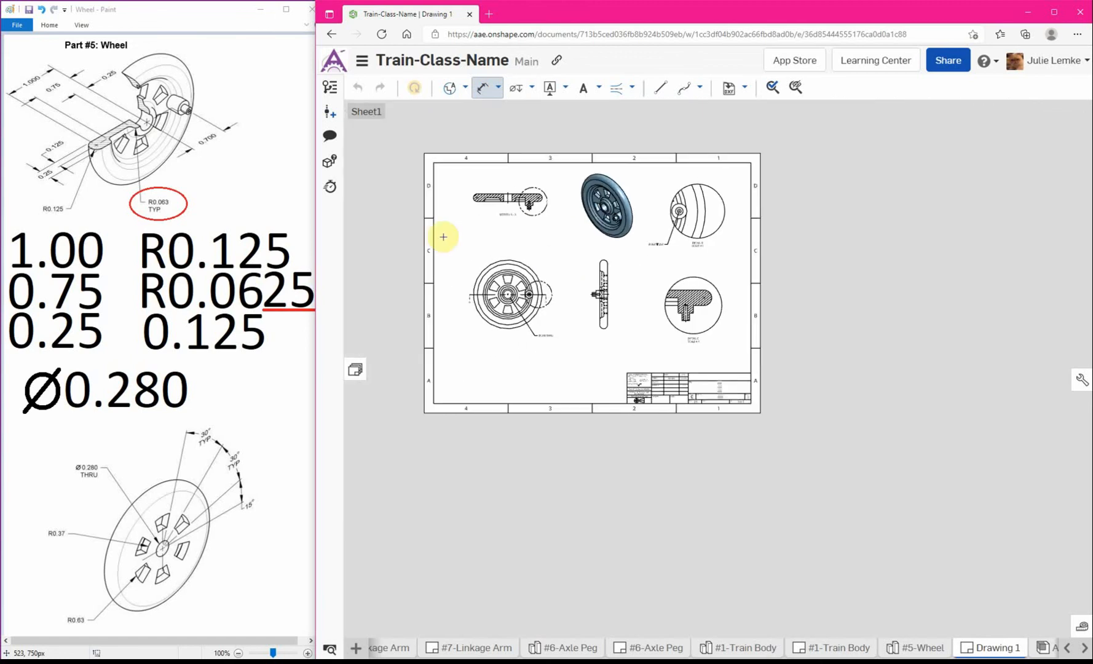
pyautogui.scroll(2, 429, 224)
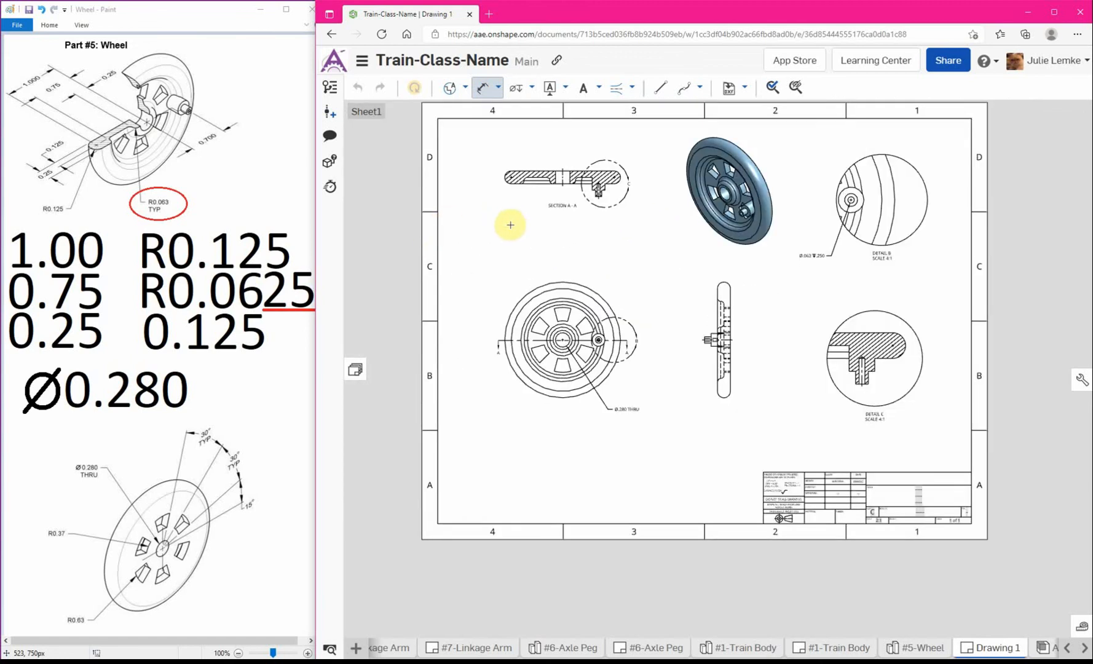
pyautogui.scroll(3, 510, 225)
pyautogui.scroll(2, 639, 304)
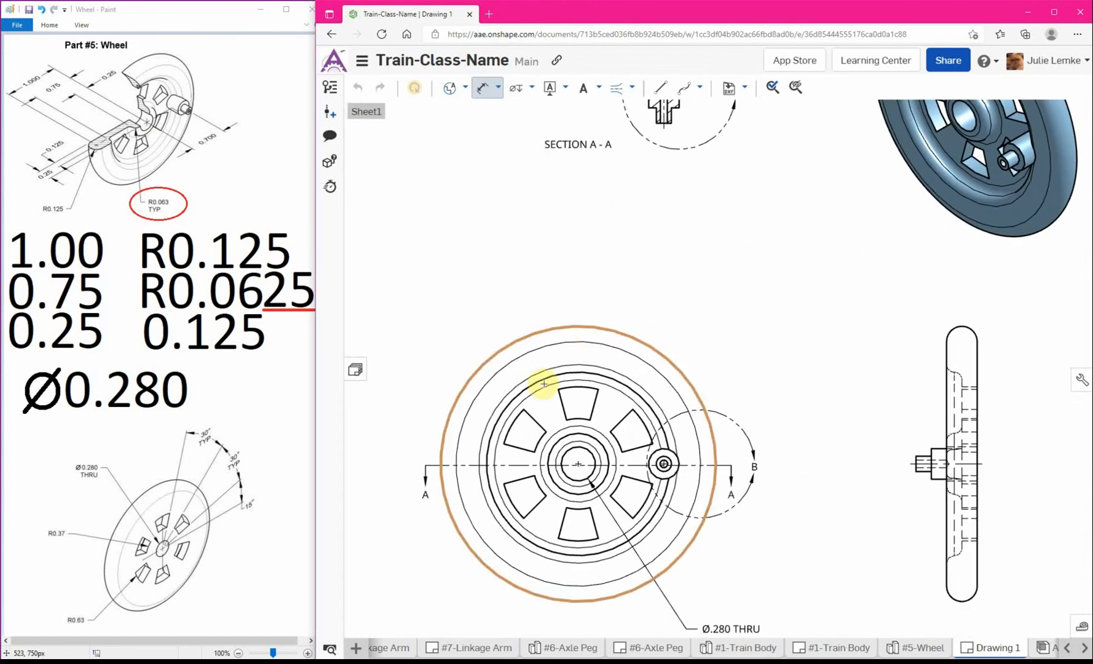
pyautogui.click(517, 448)
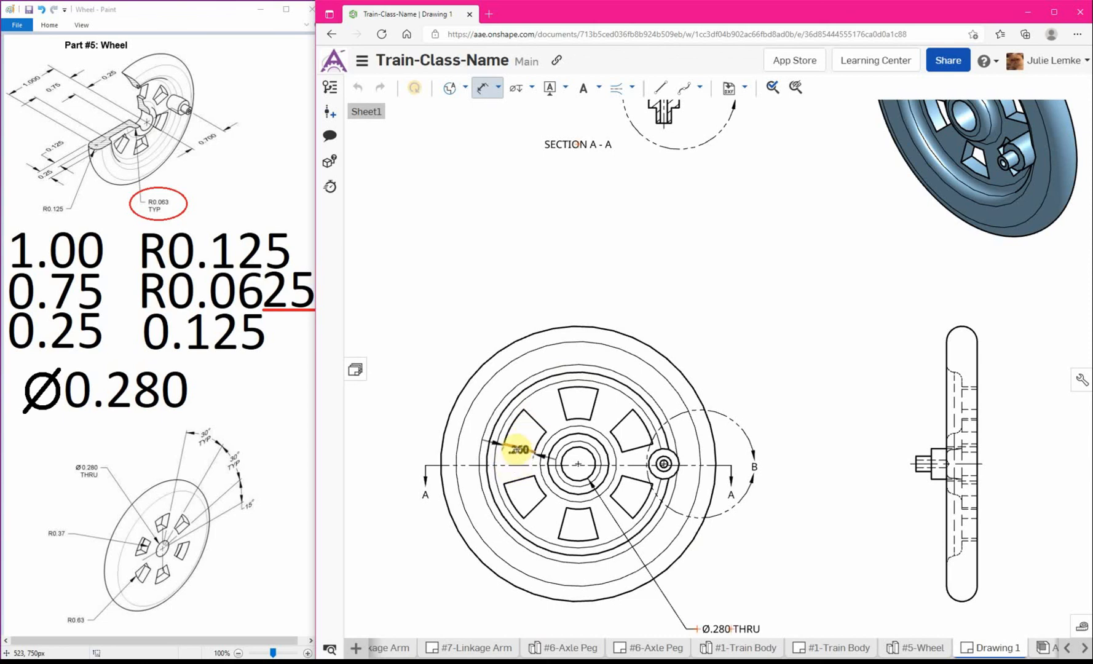
pyautogui.click(532, 420)
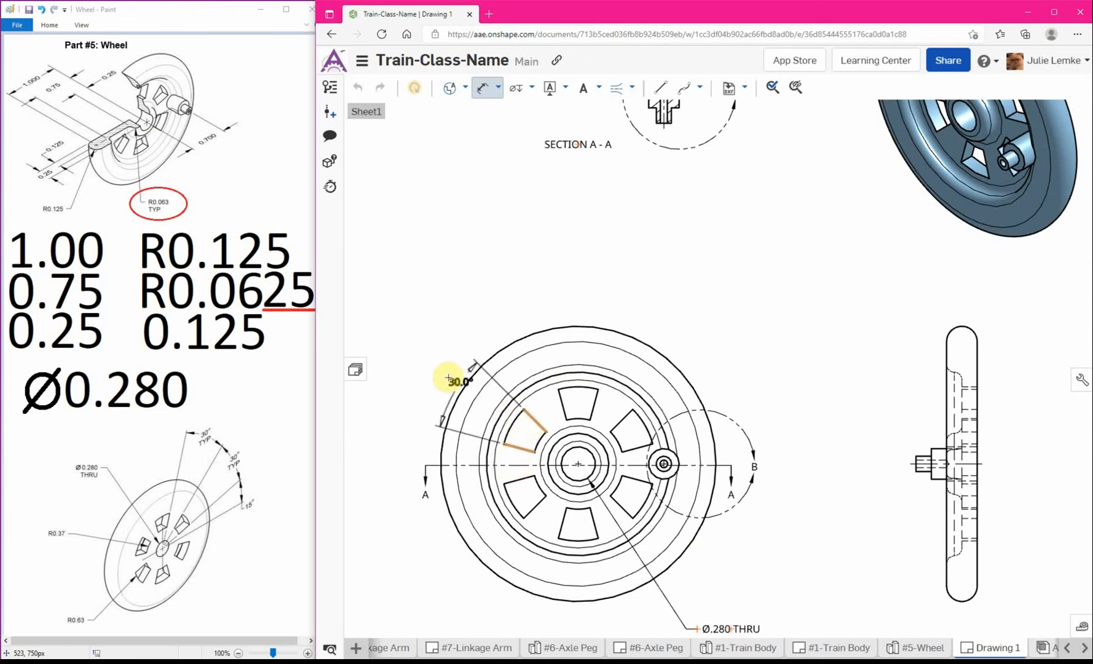
pyautogui.click(401, 374)
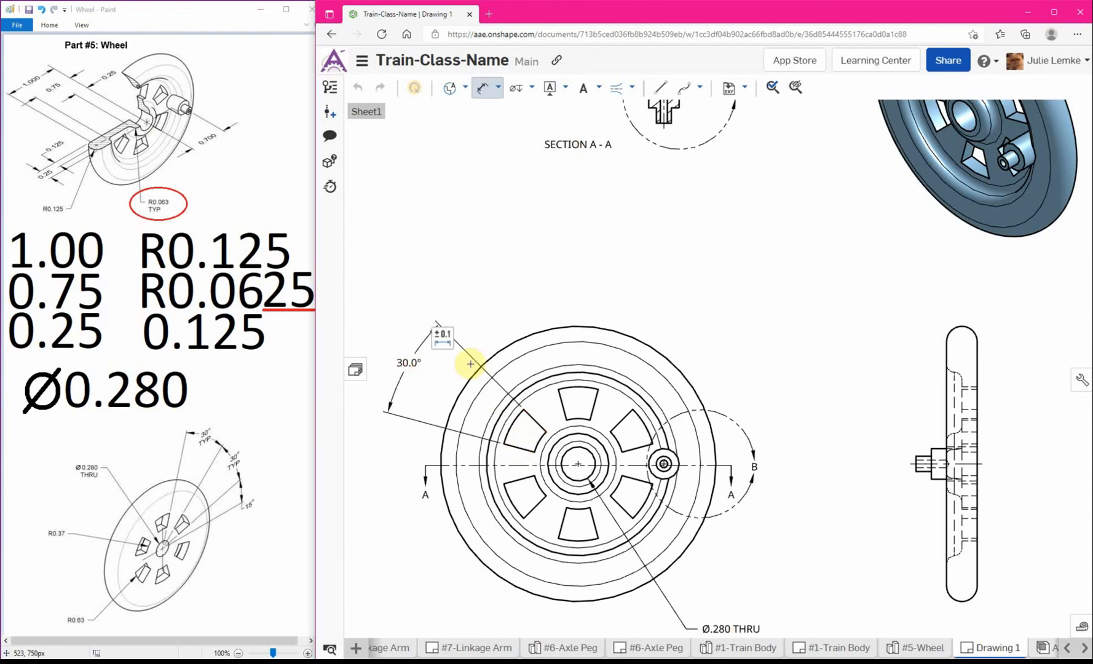
# - Dimension the angle between the facing sides of the upper-left and top windows, in line with the adjacent angular dimension
pyautogui.click(539, 426)
pyautogui.click(562, 407)
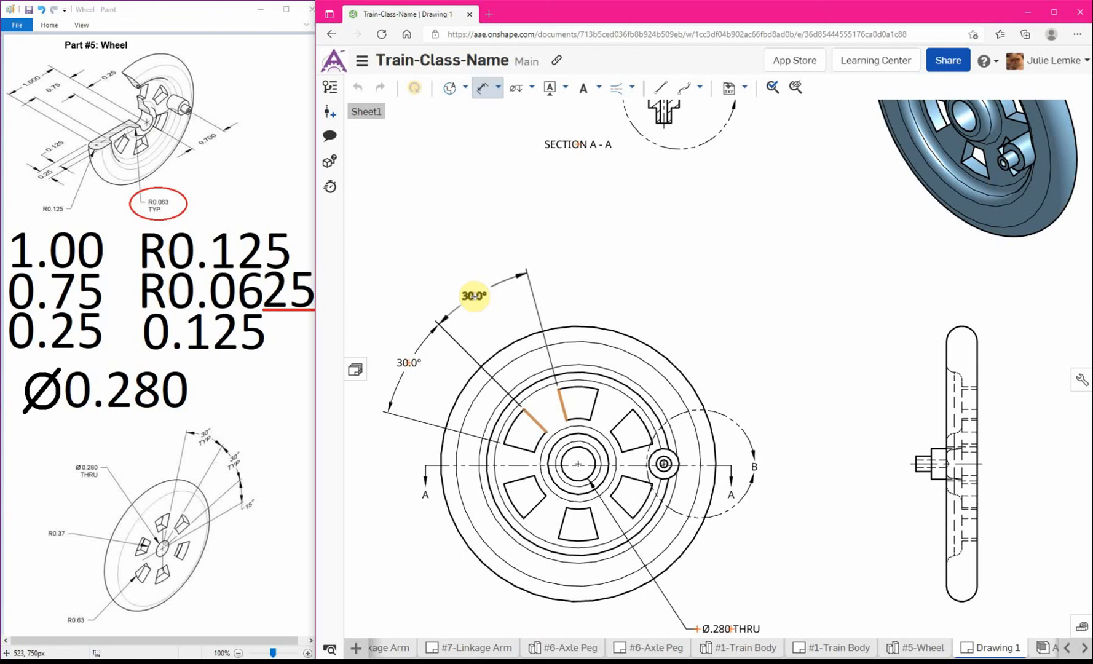
pyautogui.click(473, 296)
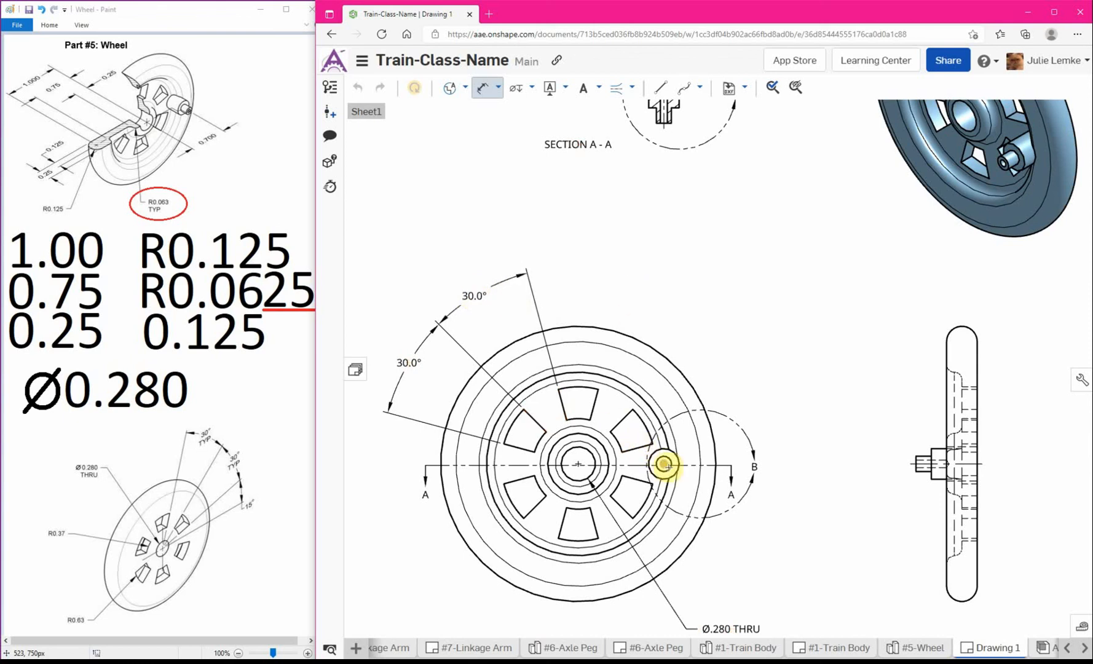
pyautogui.click(633, 449)
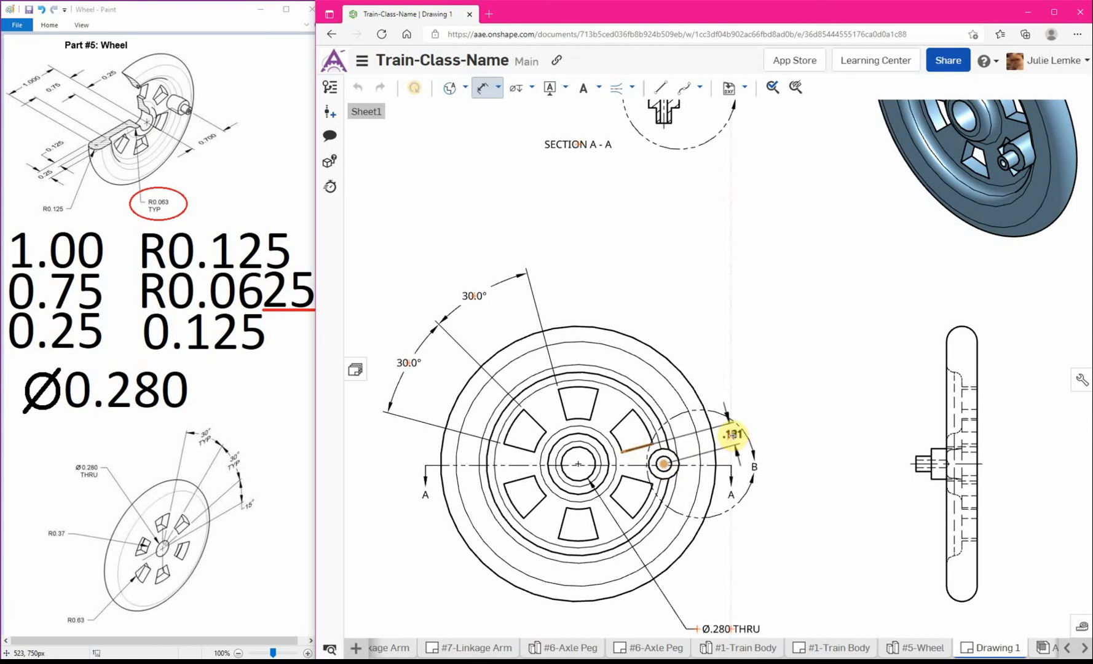
pyautogui.press('Escape')
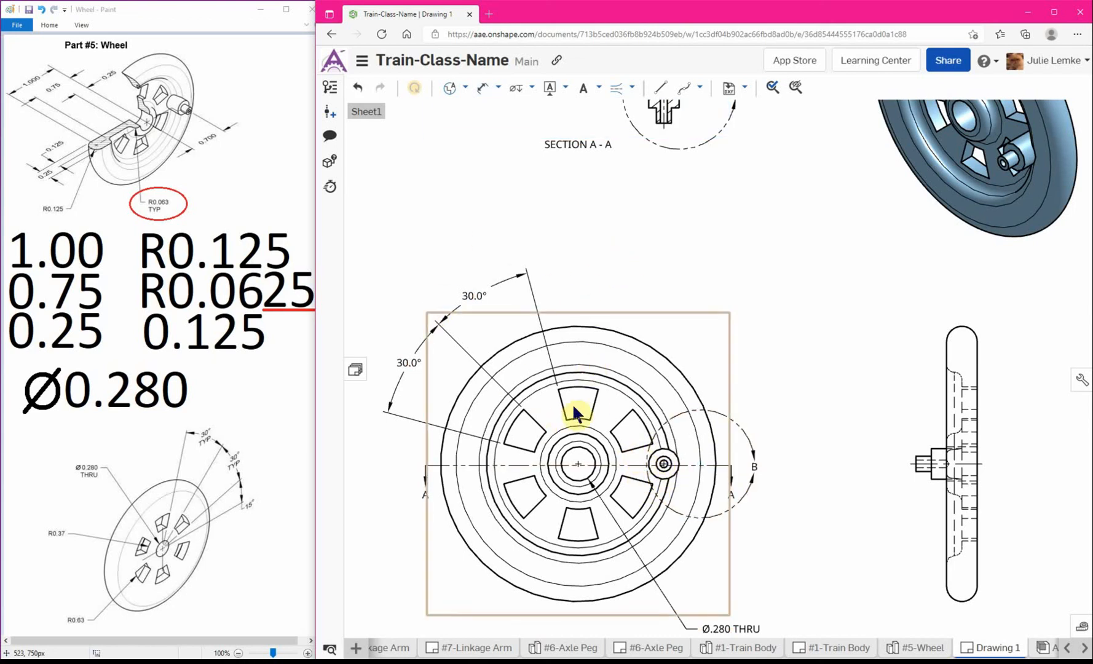
pyautogui.click(483, 87)
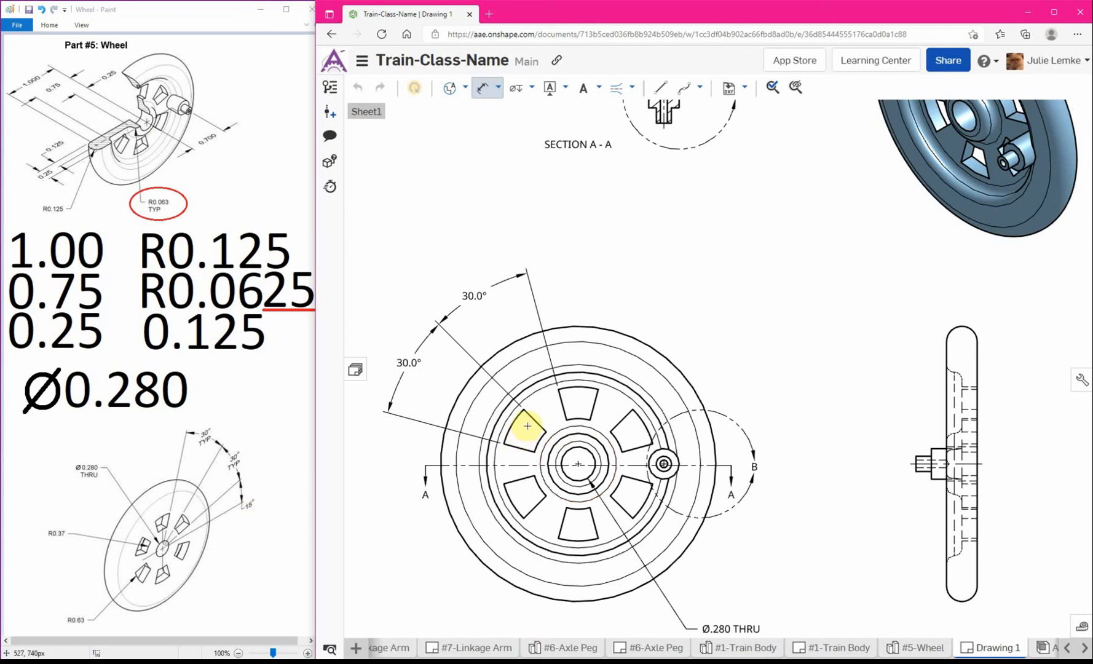
pyautogui.press('Escape')
# - Try to move section line A-A in the front view so it passes through the wheel's center mark
pyautogui.scroll(3, 568, 479)
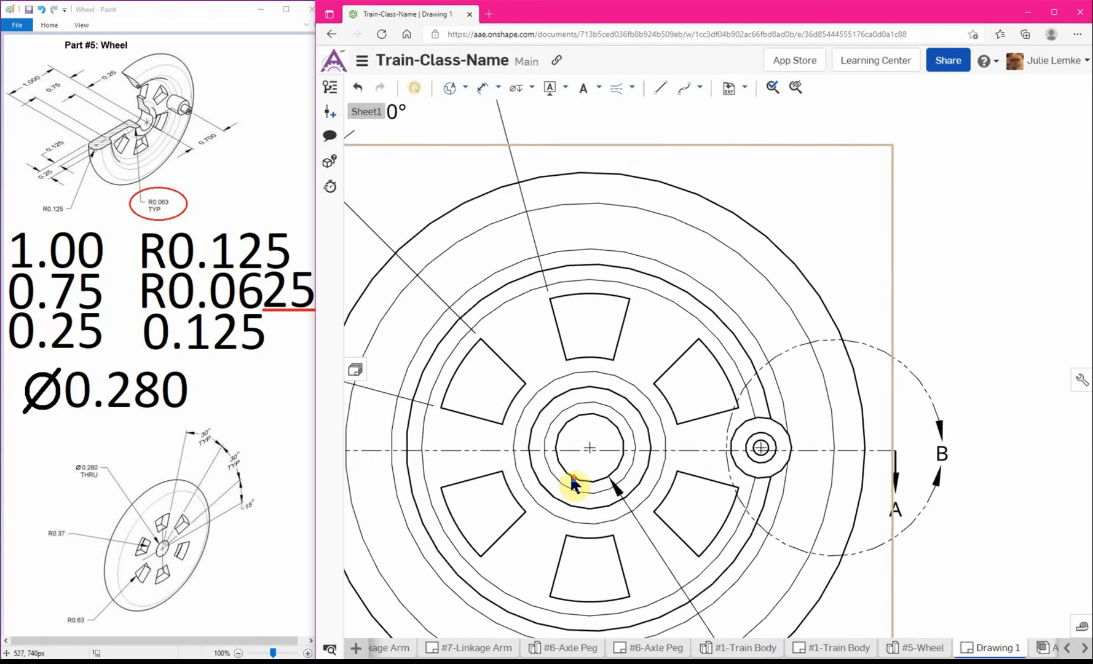
pyautogui.scroll(3, 577, 449)
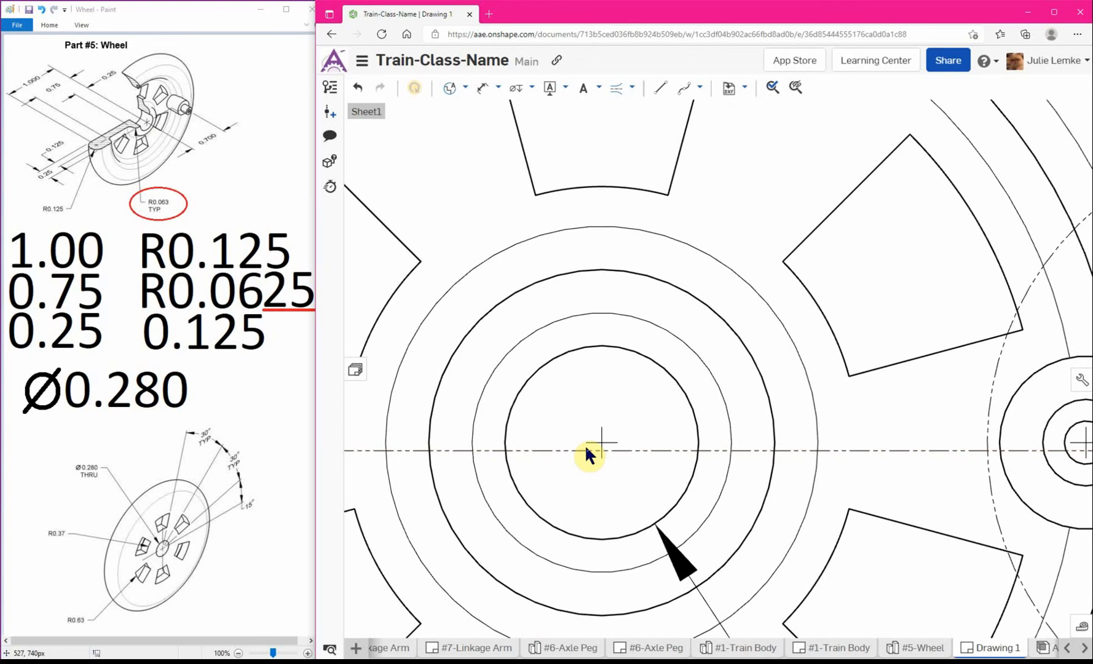
pyautogui.scroll(-6, 580, 449)
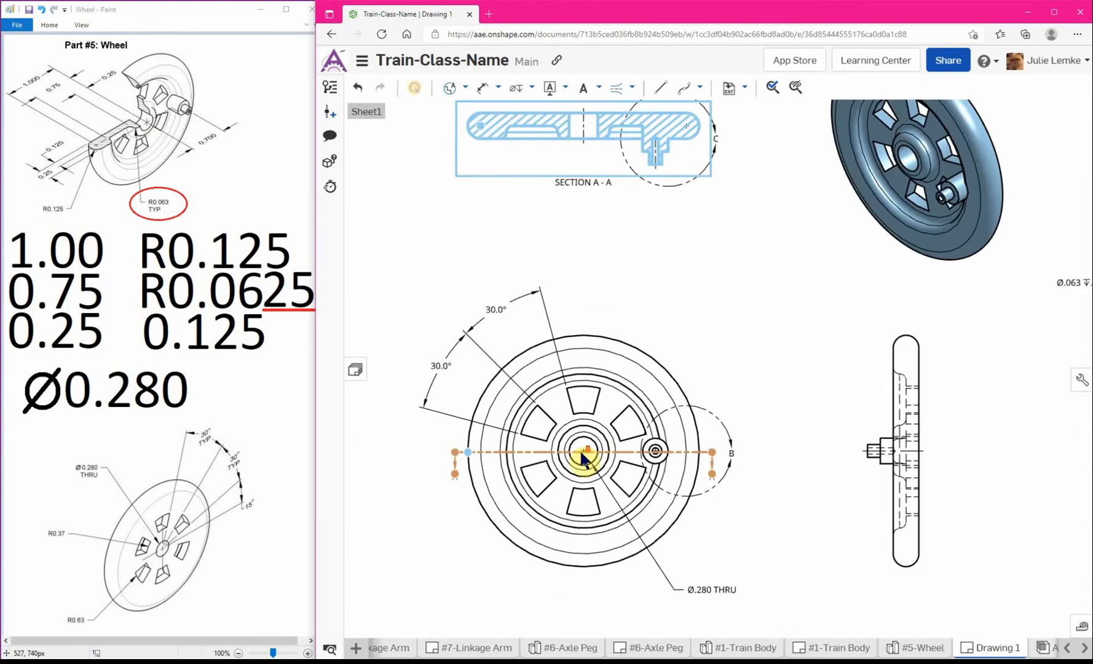
pyautogui.scroll(5, 486, 455)
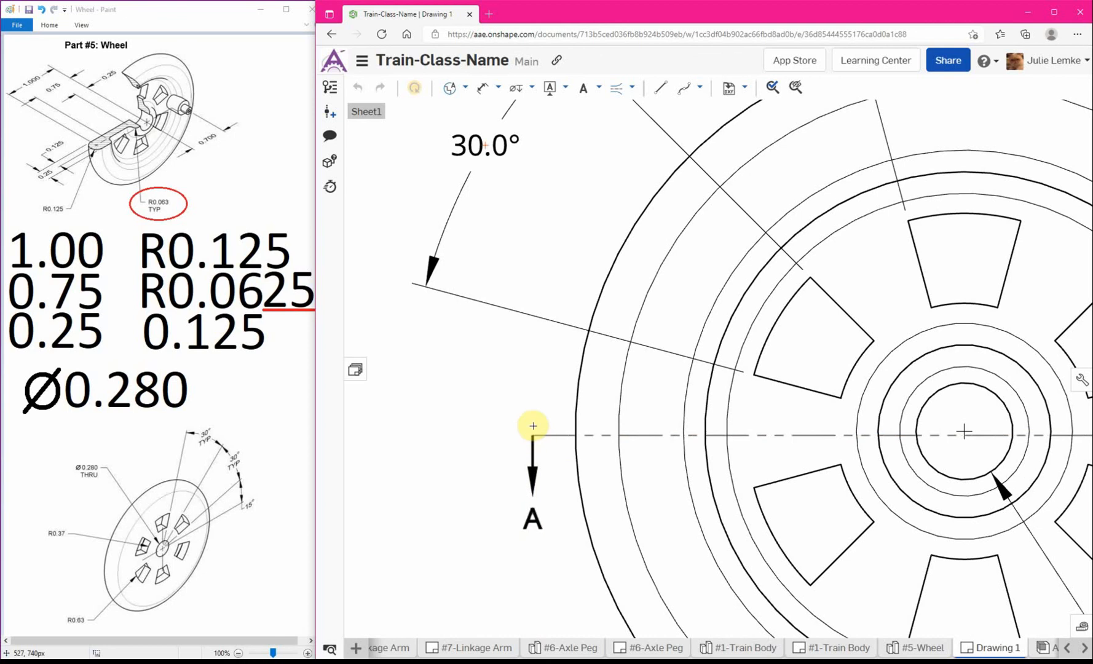
pyautogui.click(532, 427)
pyautogui.click(601, 430)
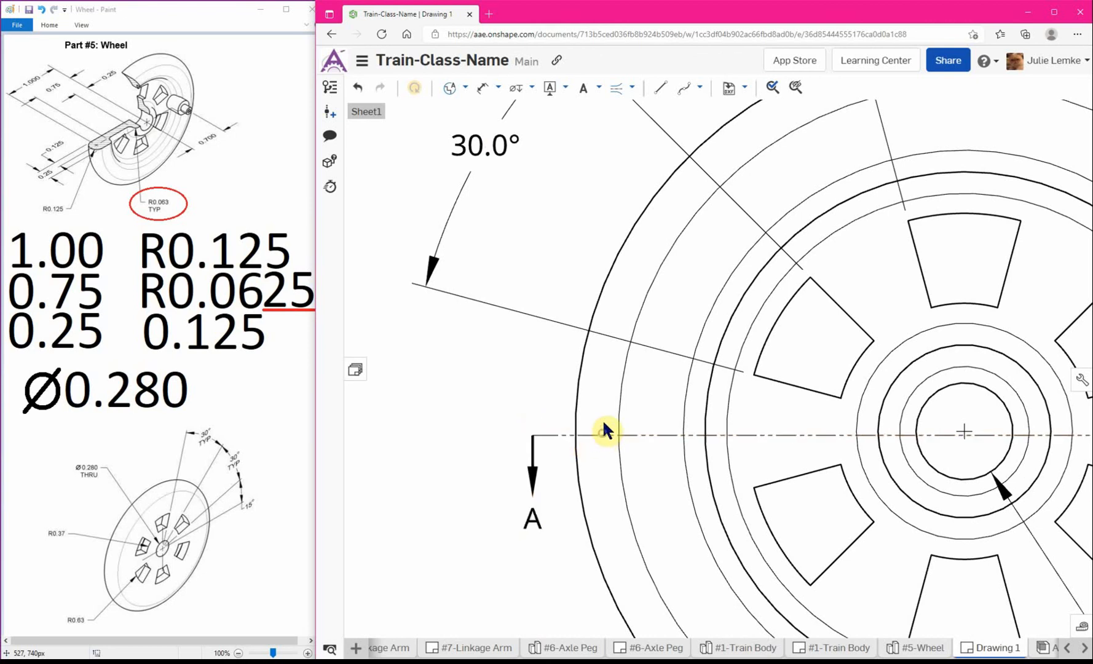
pyautogui.press('f')
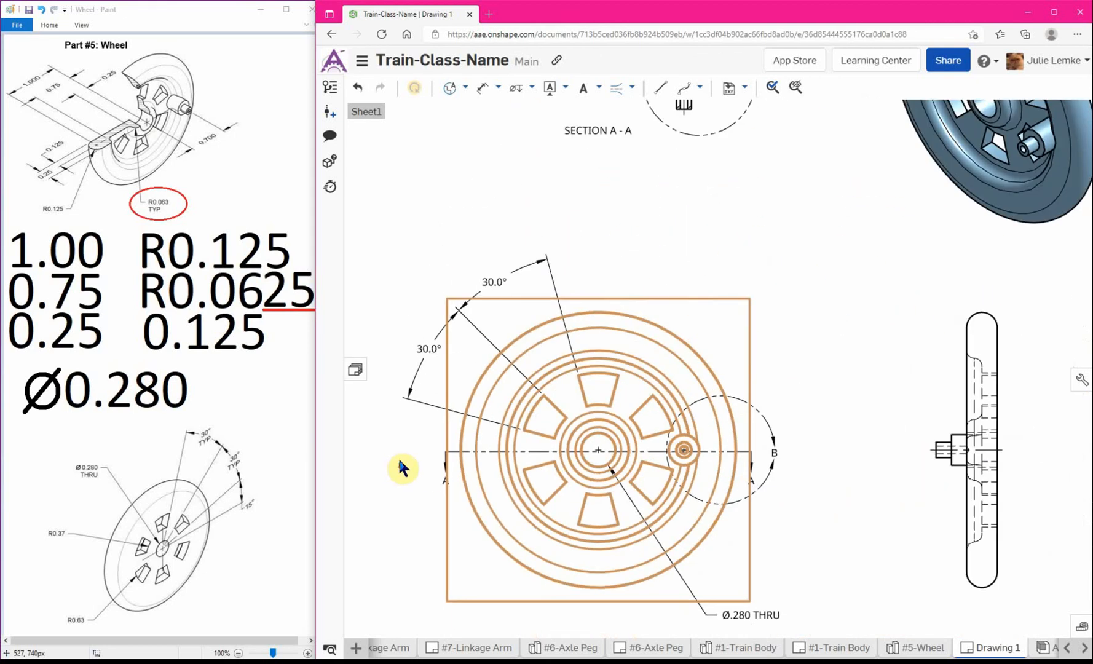
# - Align section line A-A with the bore's center mark by snapping the line to the outer circle's left quadrant point
pyautogui.scroll(8, 683, 430)
pyautogui.scroll(1, 565, 456)
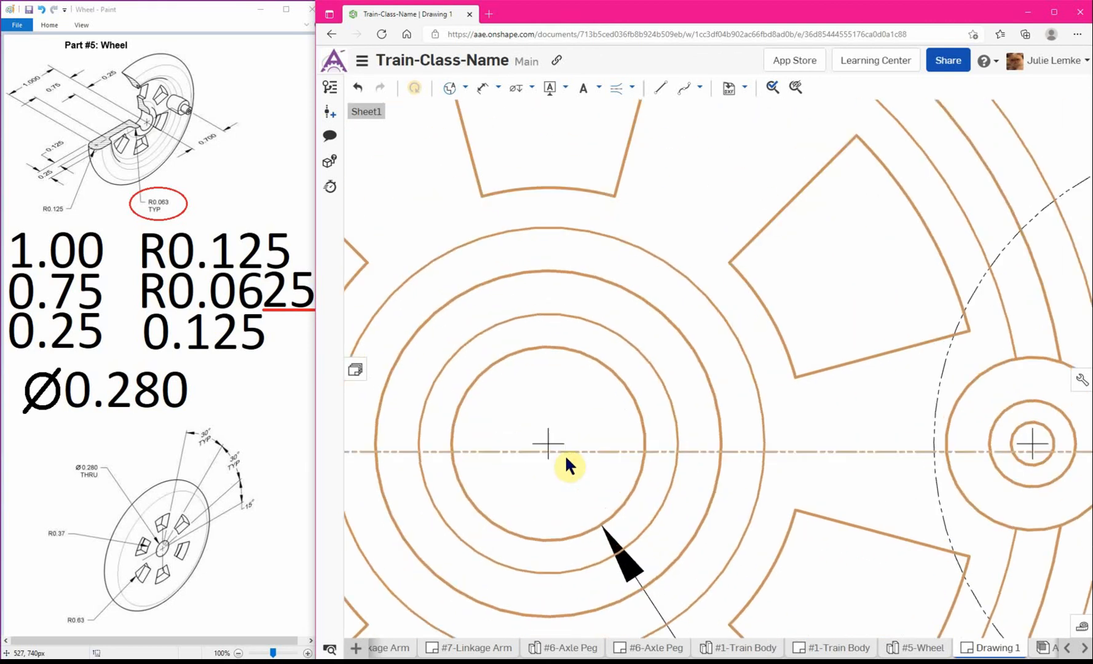
pyautogui.scroll(3, 548, 444)
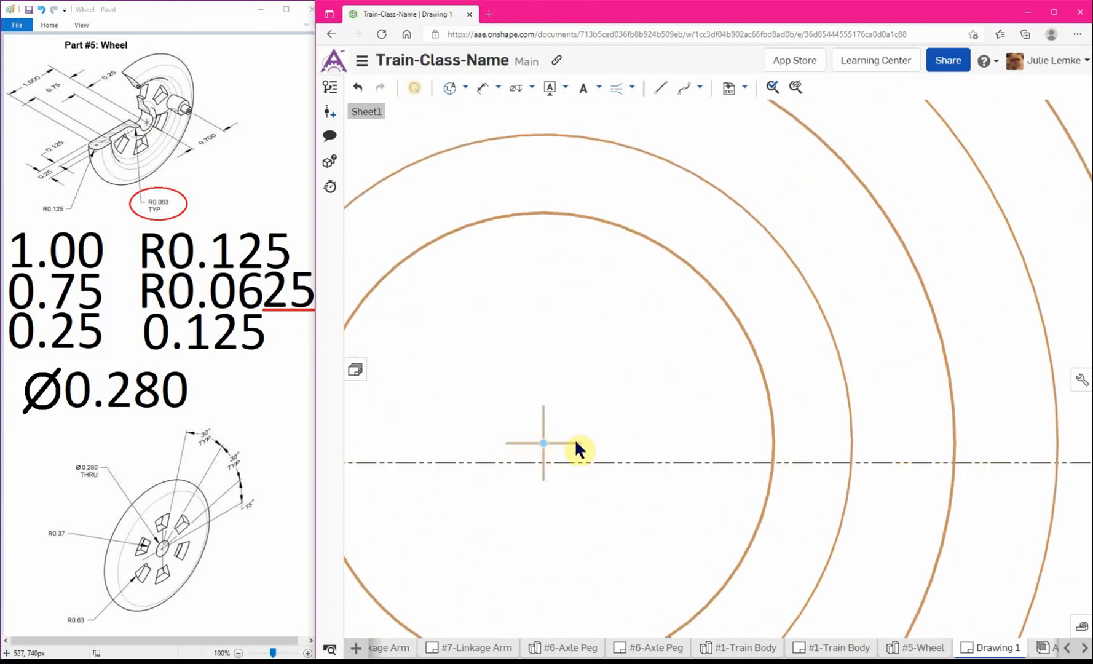
pyautogui.click(543, 442)
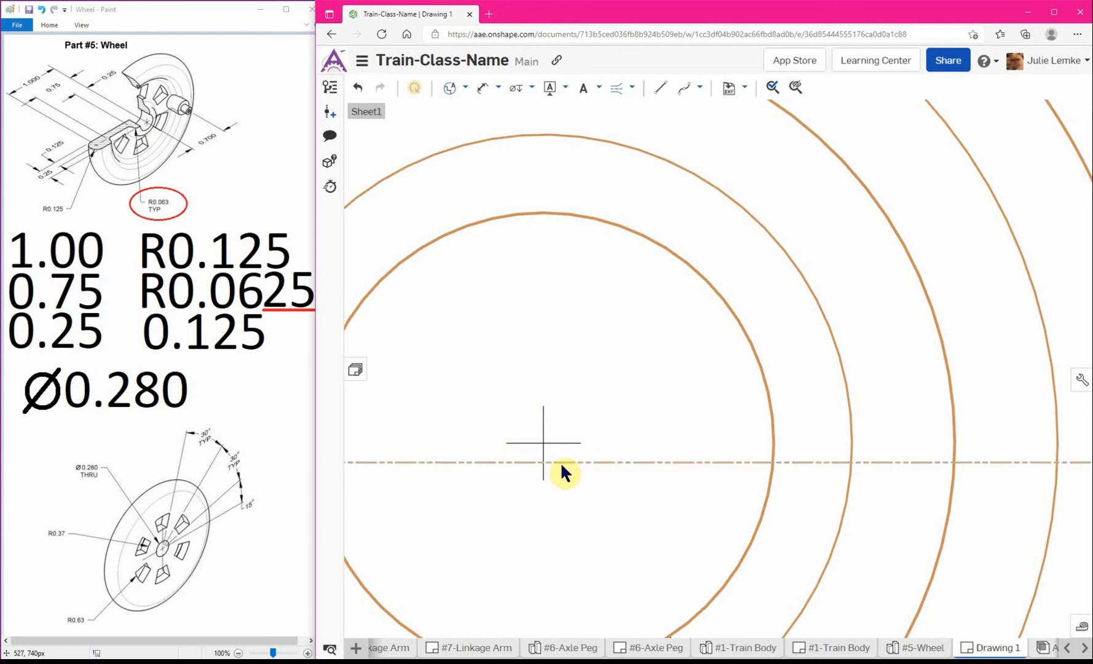
pyautogui.scroll(-10, 560, 466)
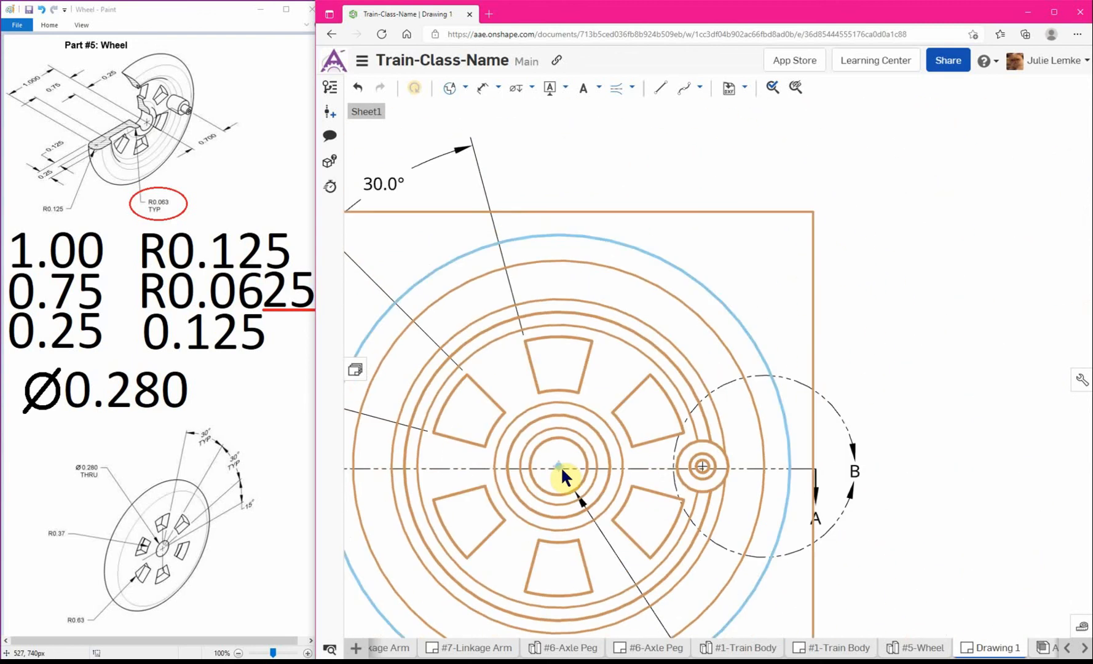
pyautogui.scroll(5, 434, 469)
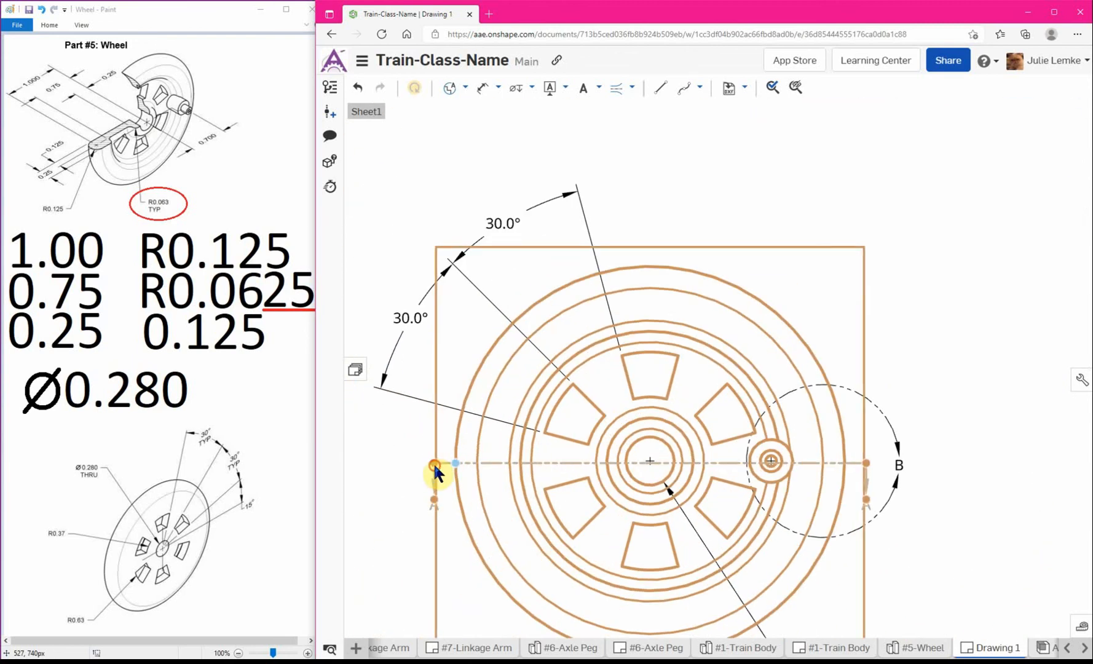
pyautogui.click(447, 463)
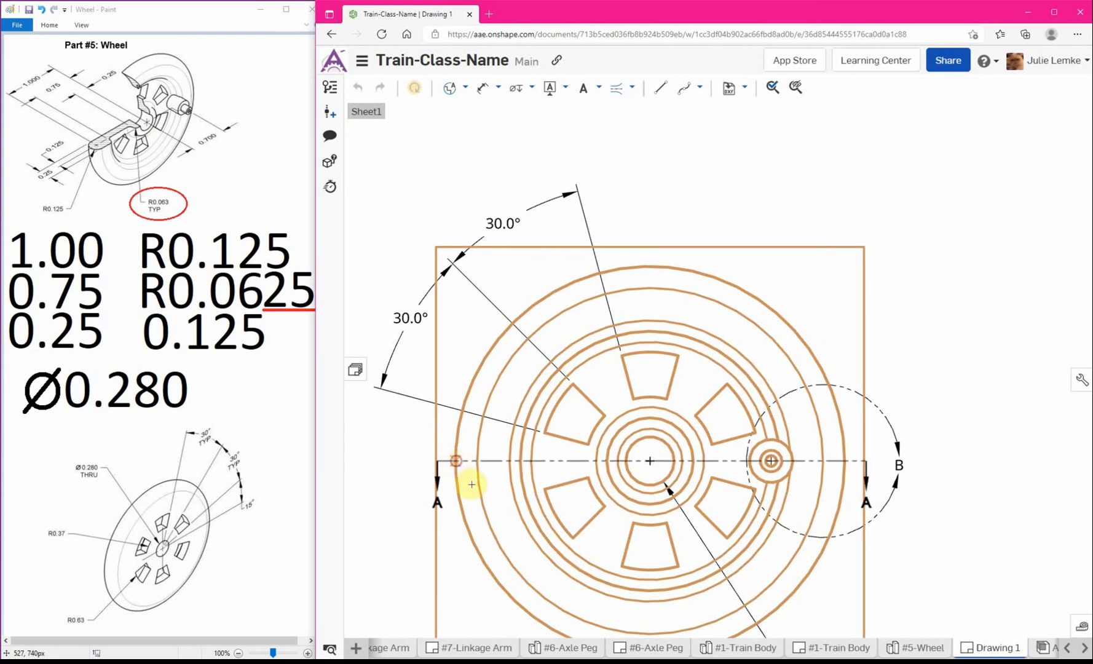
pyautogui.scroll(5, 455, 461)
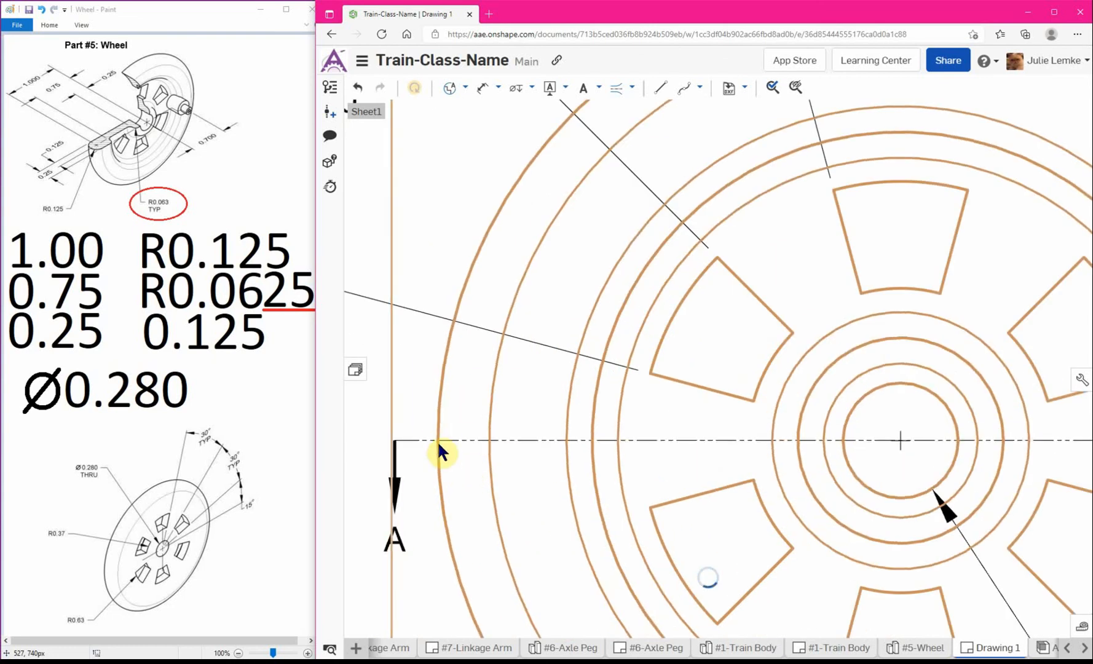
pyautogui.scroll(4, 915, 454)
pyautogui.scroll(5, 882, 447)
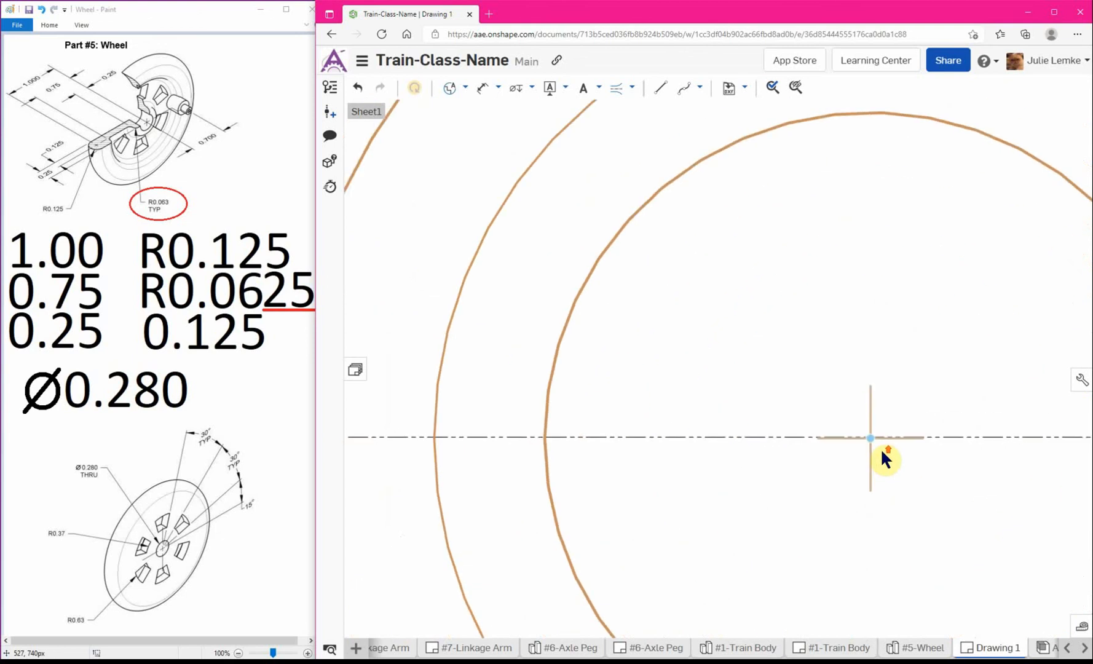
pyautogui.scroll(-10, 876, 437)
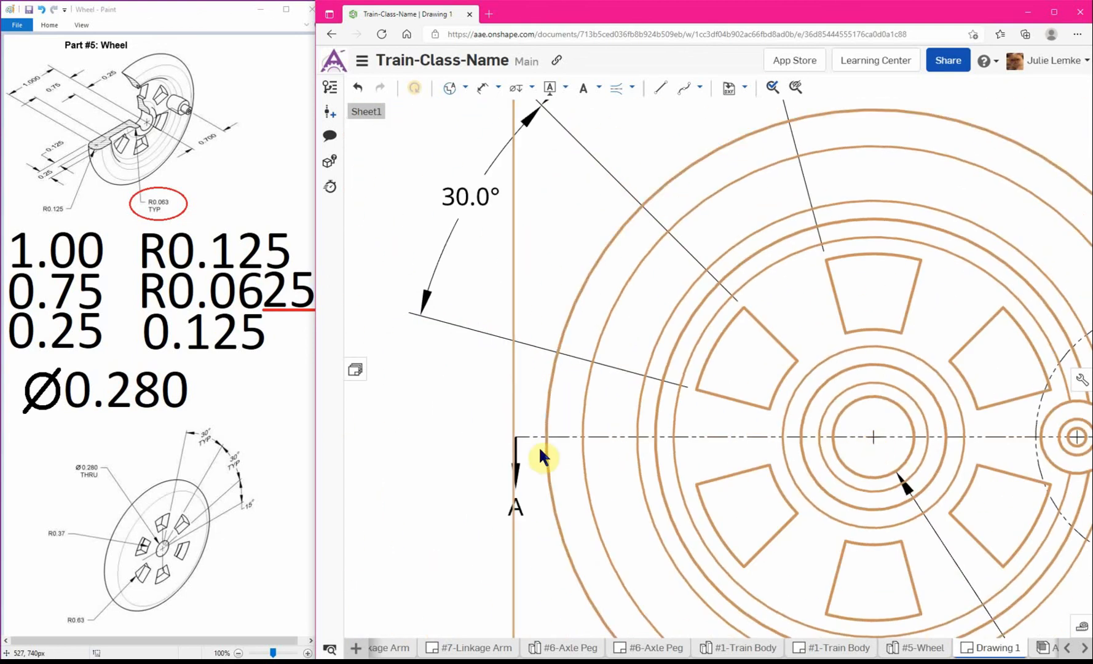
# - Readjust section line A-A onto the outer circle's left quadrant point in the front view and clear the selection
pyautogui.scroll(3, 541, 445)
pyautogui.moveTo(549, 458)
pyautogui.mouseDown()
pyautogui.moveTo(553, 522)
pyautogui.moveTo(535, 469)
pyautogui.moveTo(564, 432)
pyautogui.moveTo(564, 446)
pyautogui.moveTo(547, 442)
pyautogui.moveTo(559, 397)
pyautogui.moveTo(548, 436)
pyautogui.mouseUp()
pyautogui.scroll(-5, 456, 479)
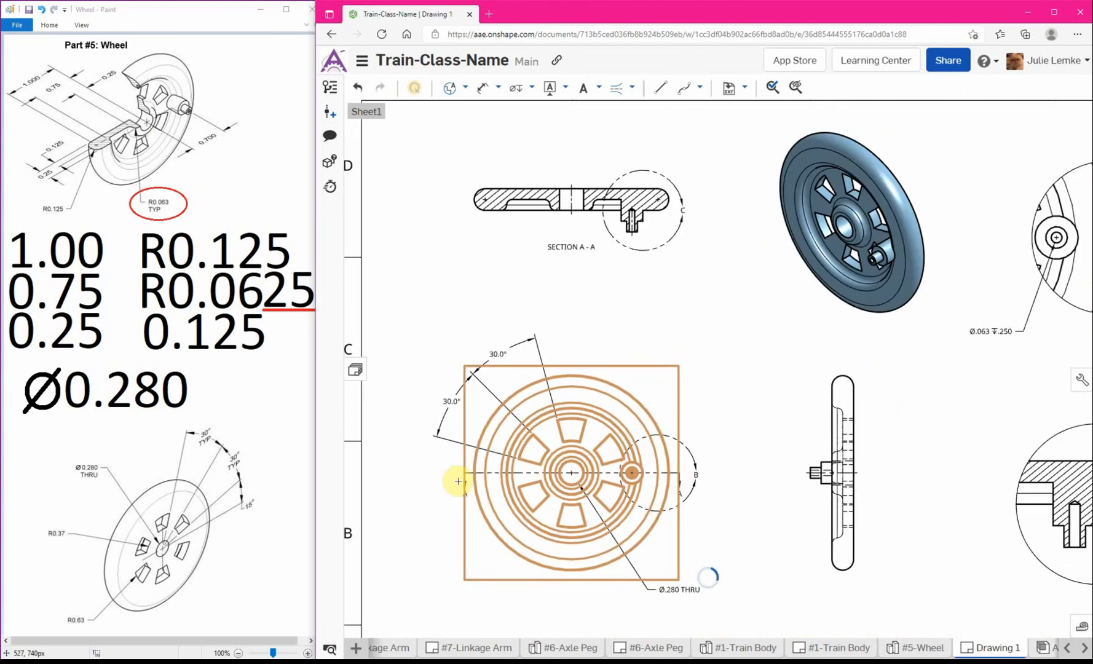
pyautogui.scroll(-1, 458, 481)
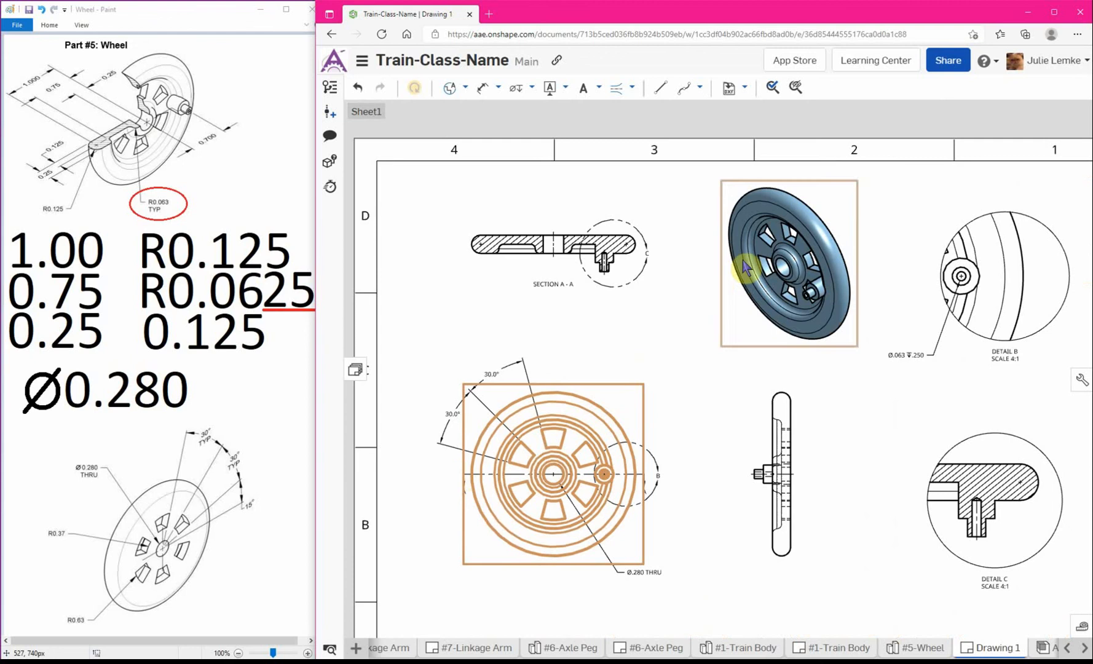
pyautogui.click(670, 344)
# - Examine how section line A-A lines up with the center mark of the wheel's bore in the front view
pyautogui.scroll(2, 693, 452)
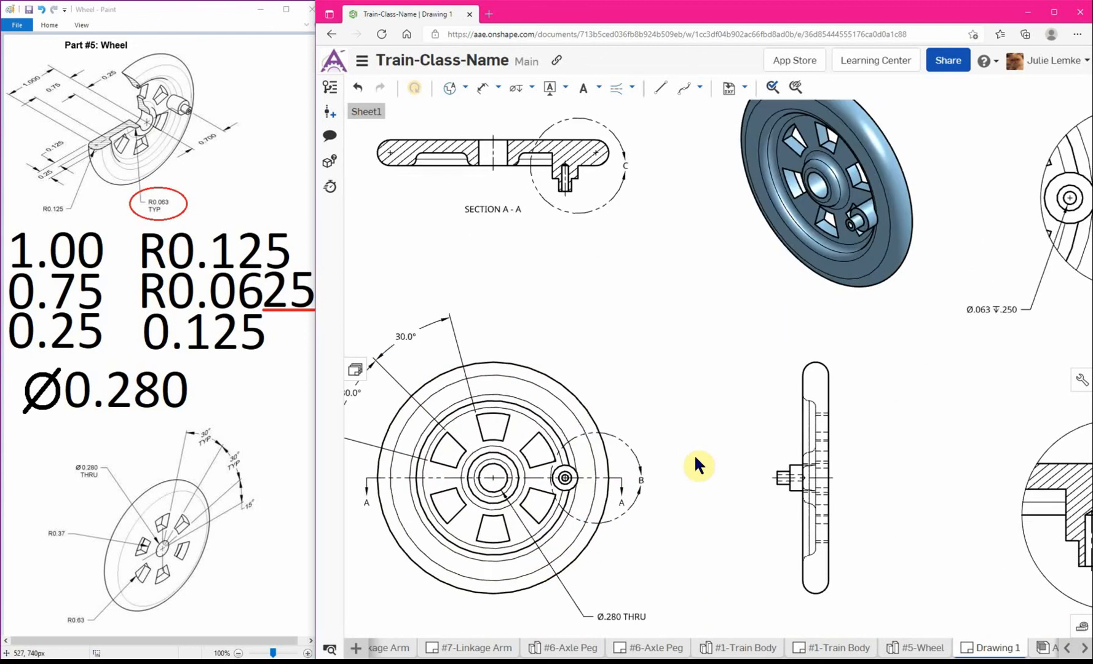
pyautogui.scroll(-3, 532, 488)
pyautogui.scroll(5, 532, 476)
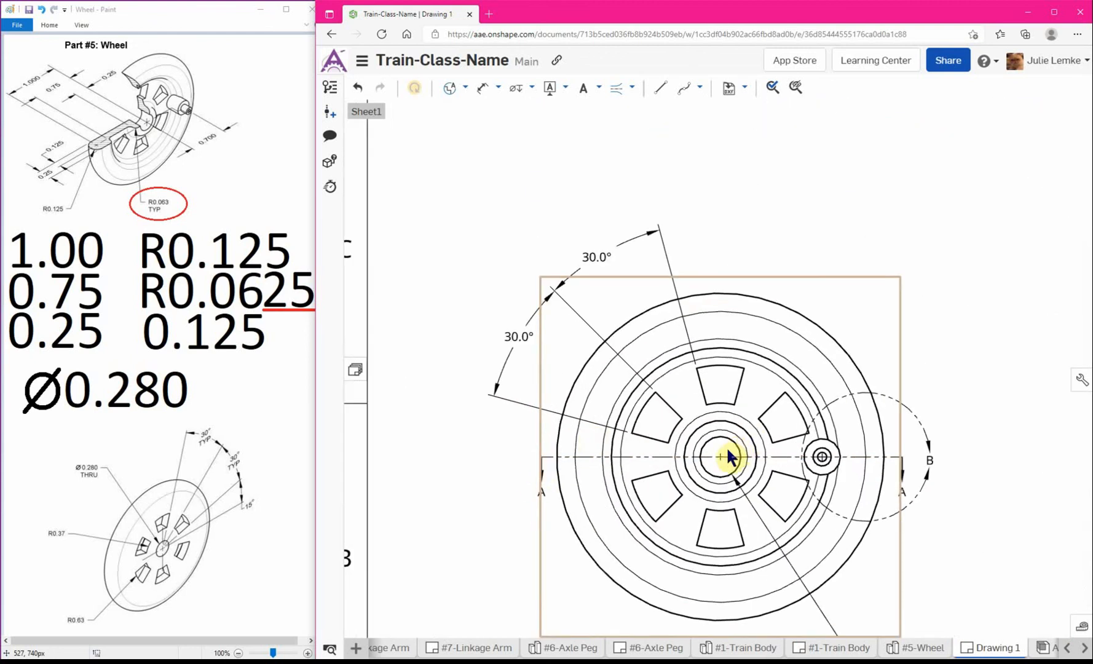
pyautogui.scroll(3, 727, 457)
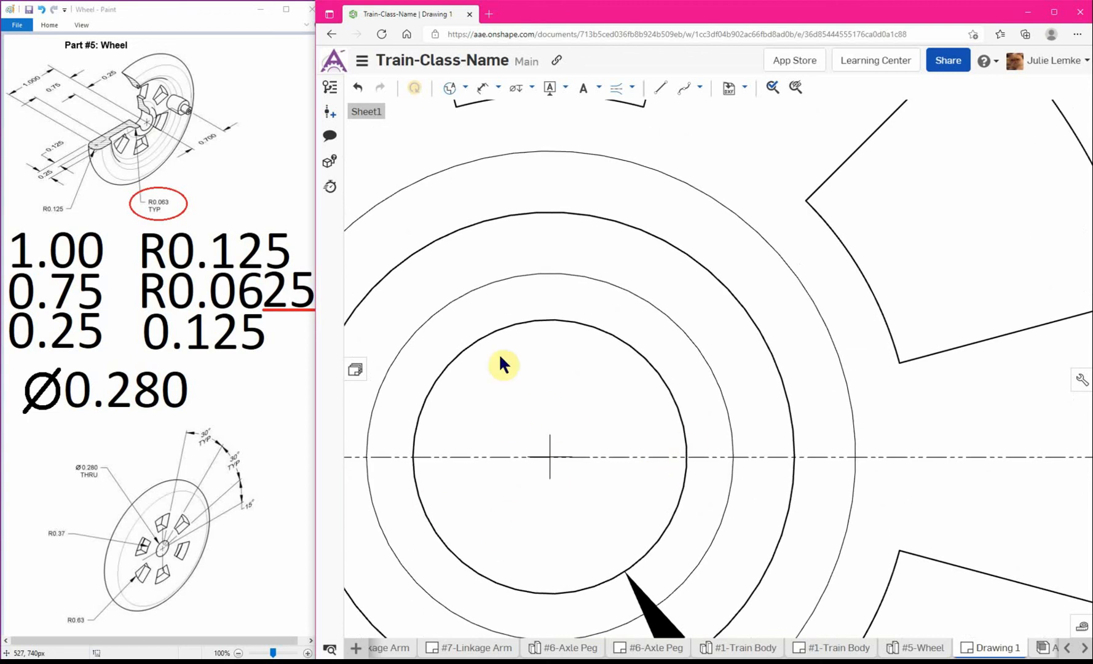
pyautogui.scroll(-5, 553, 418)
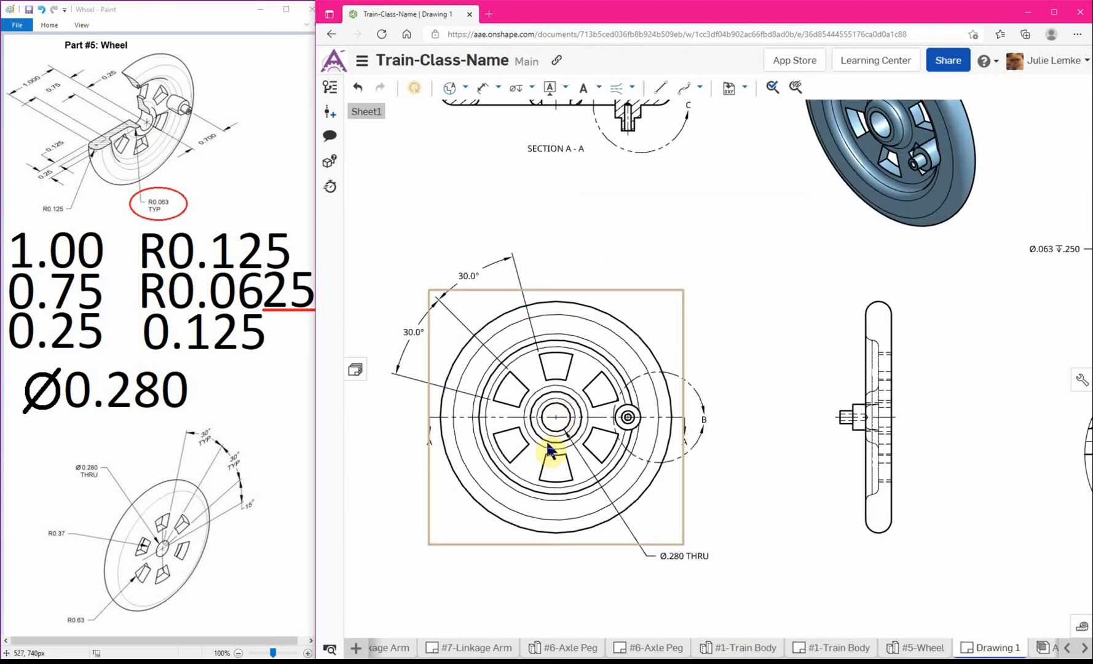
pyautogui.scroll(-2, 709, 398)
# - Review the whole drawing sheet and switch to the Photos window with the image Finish adding dimensions.png
pyautogui.moveTo(768, 356); pyautogui.dragTo(679, 345, button='middle')
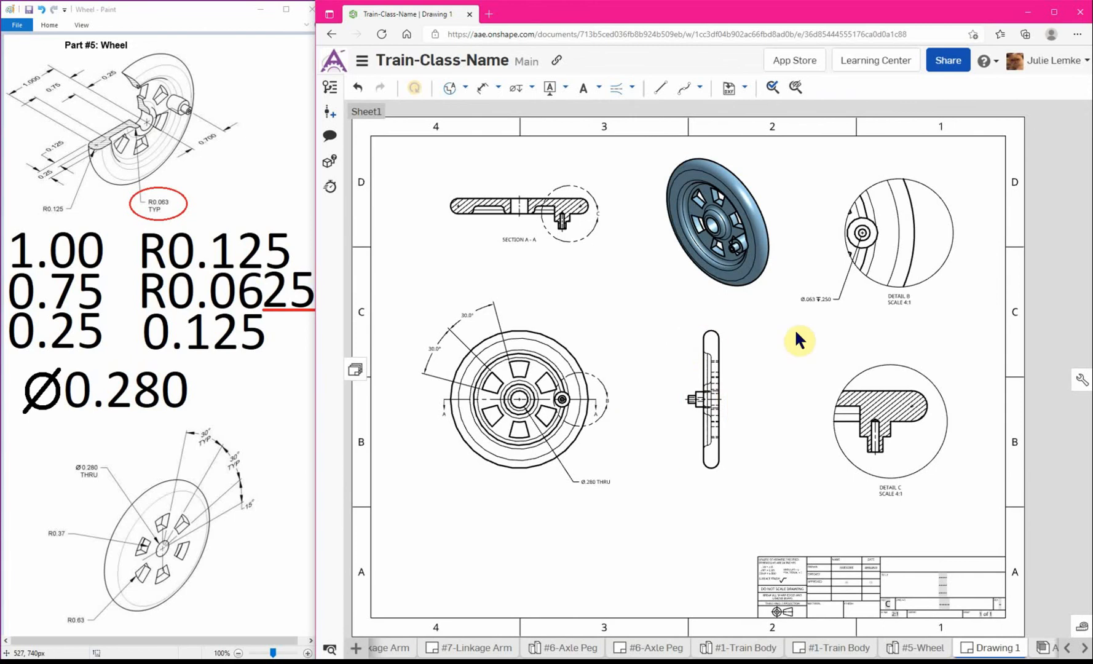
pyautogui.moveTo(794, 328); pyautogui.dragTo(810, 330, button='middle')
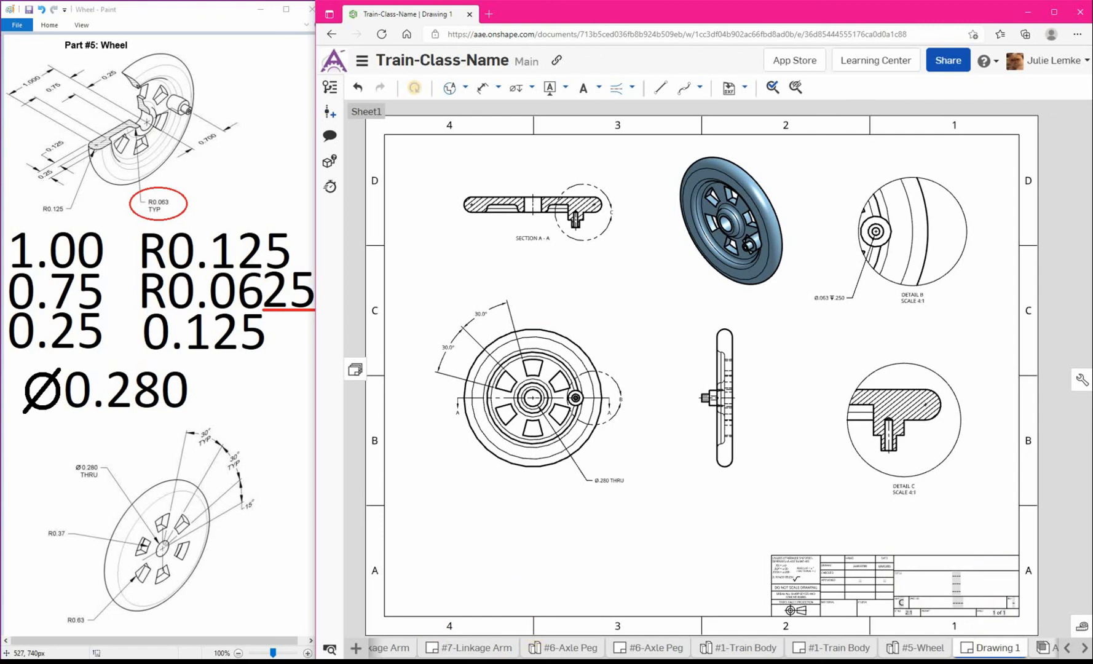
pyautogui.hotkey('alt', 'Tab')
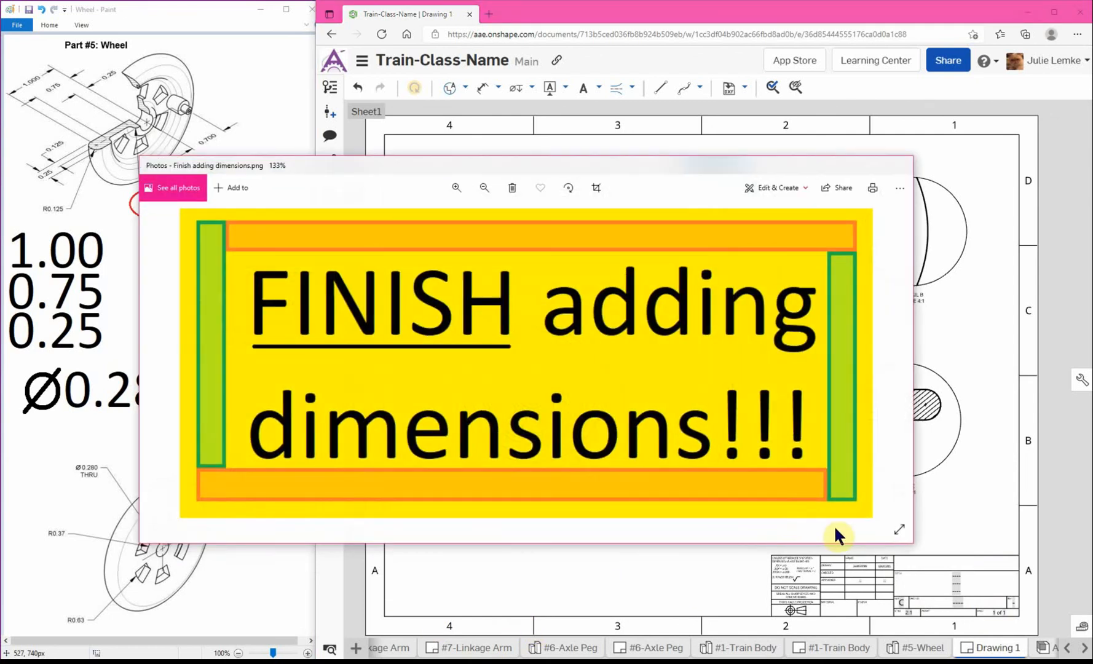